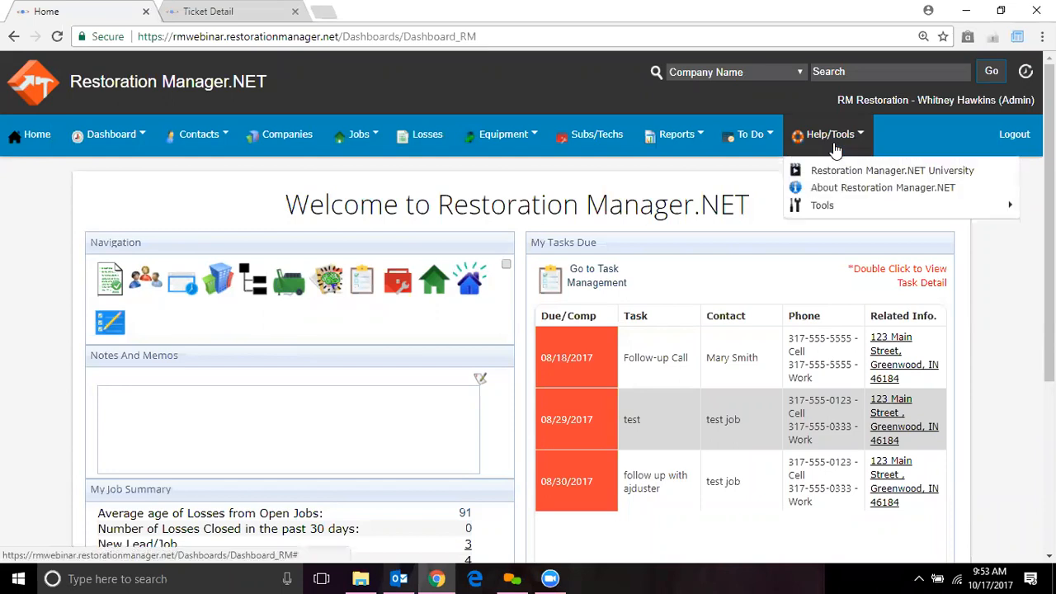
Go to Tools > System Setup > Employees to list the company's employees
mouse_move(835, 215)
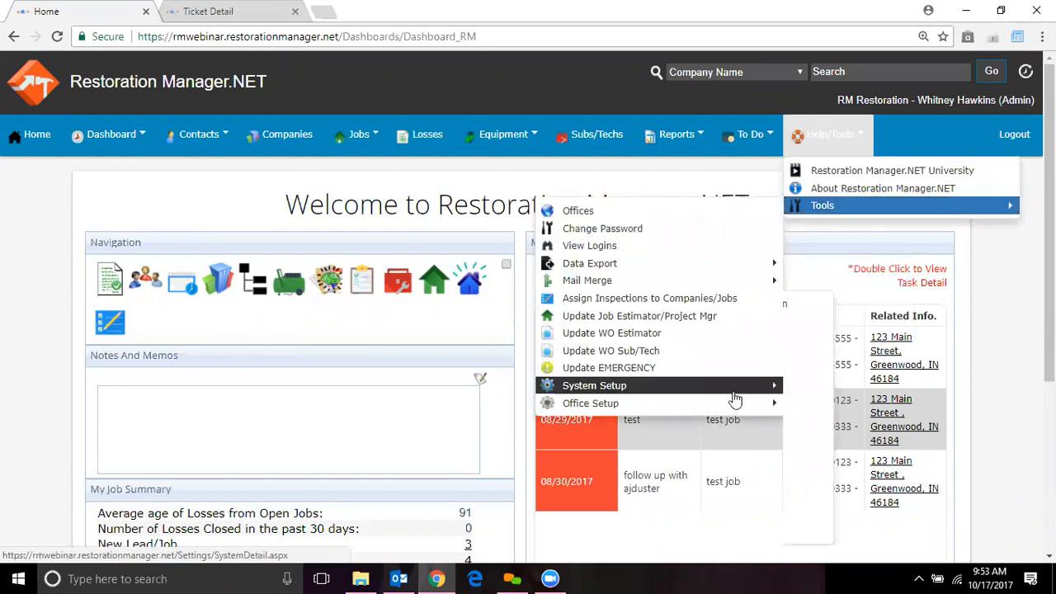
mouse_move(757, 386)
left_click(822, 376)
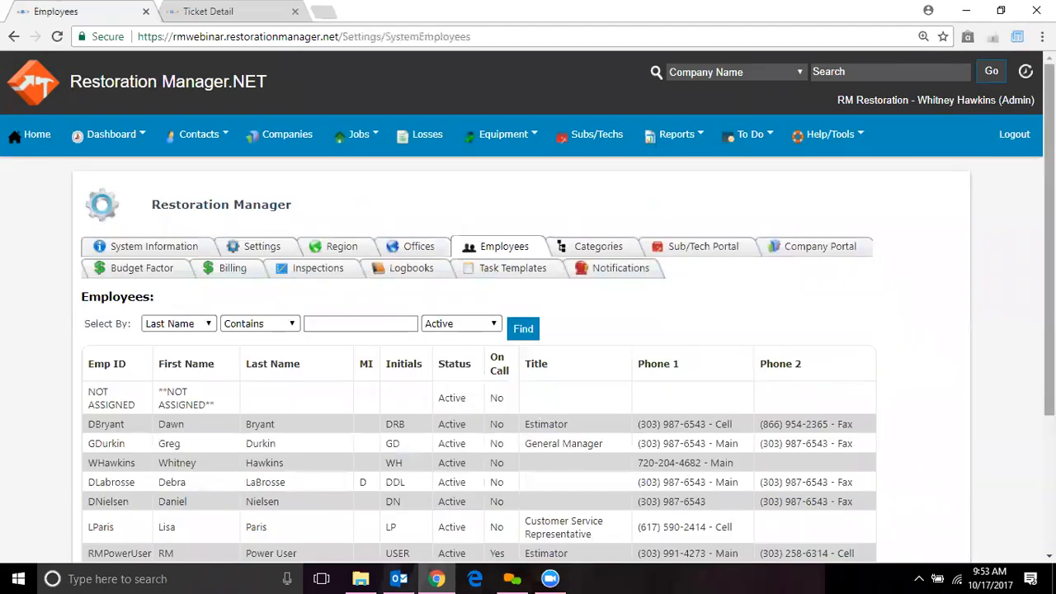
Add a new employee from the bottom of the Employees list to get a blank Employee Detail form
scroll(540, 242, "down", 3)
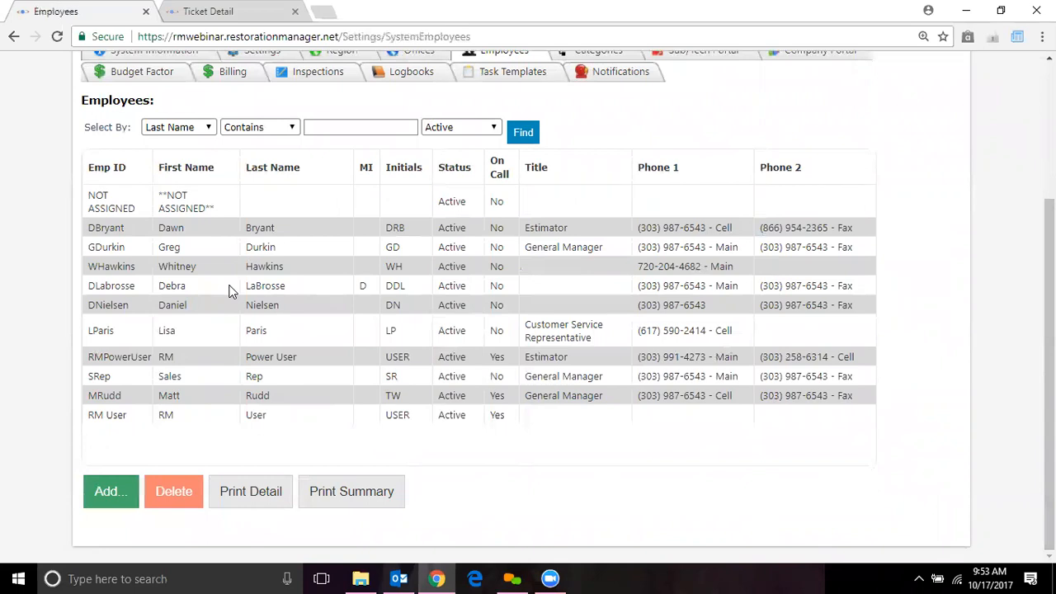
left_click(116, 492)
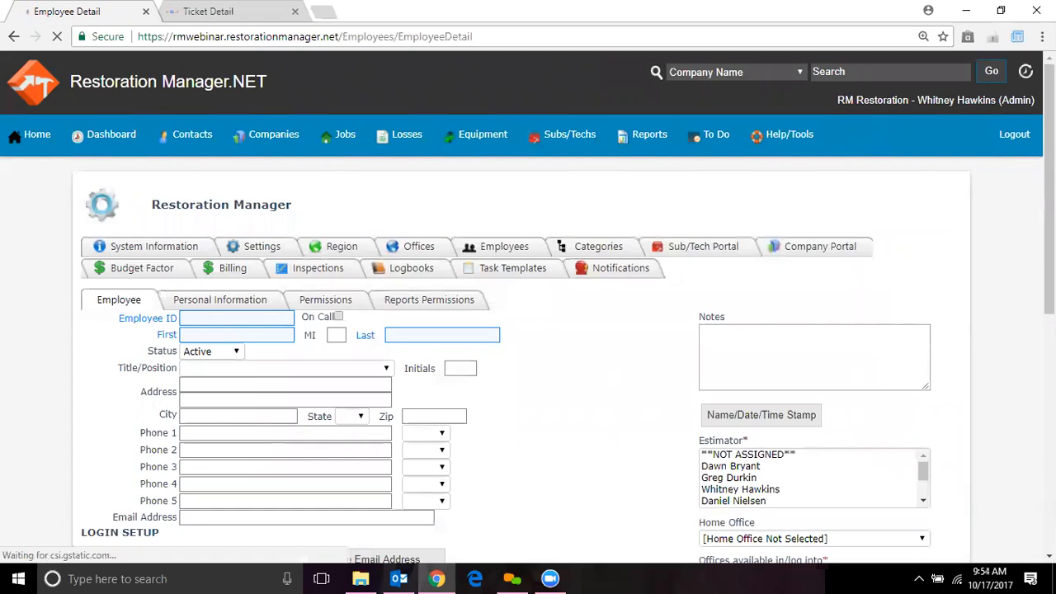
Enter the new employee's ID, first name and last name on the Employee Detail form
left_click_drag(1049, 198, 1050, 263)
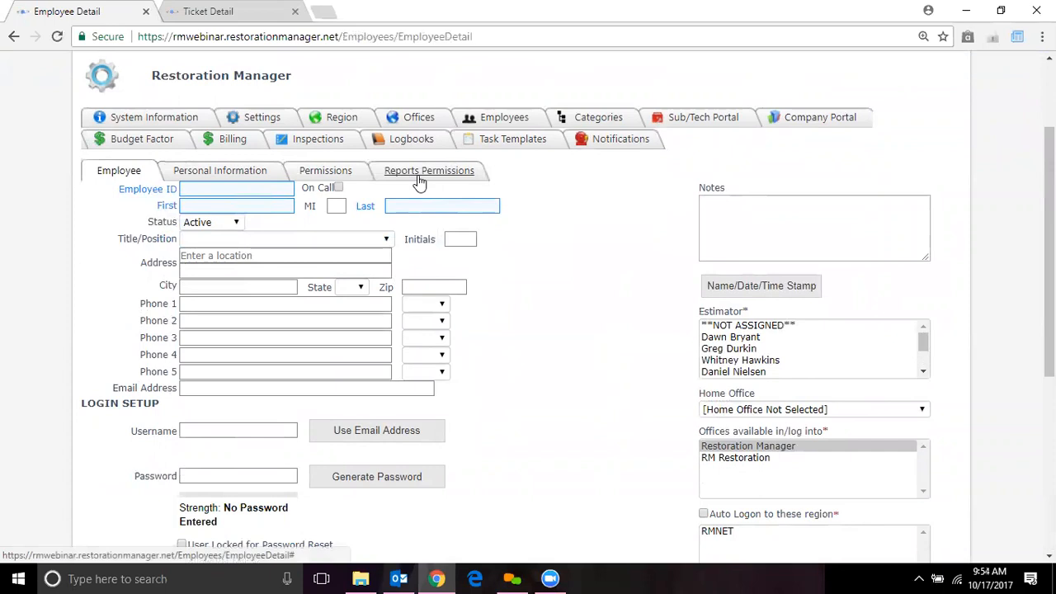
left_click(263, 192)
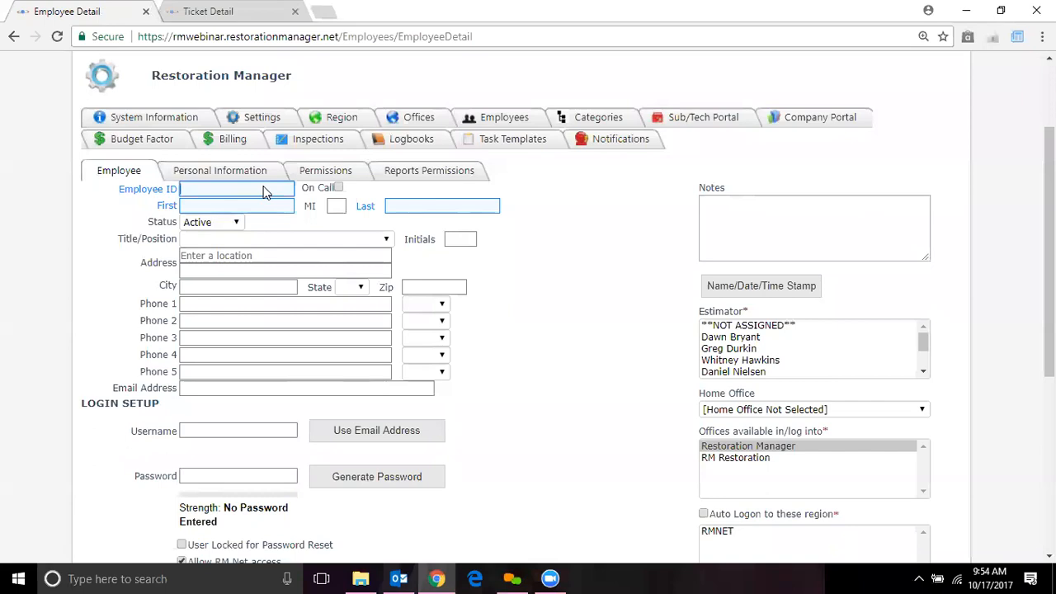
key("Tab")
key("Tab")
key("Tab")
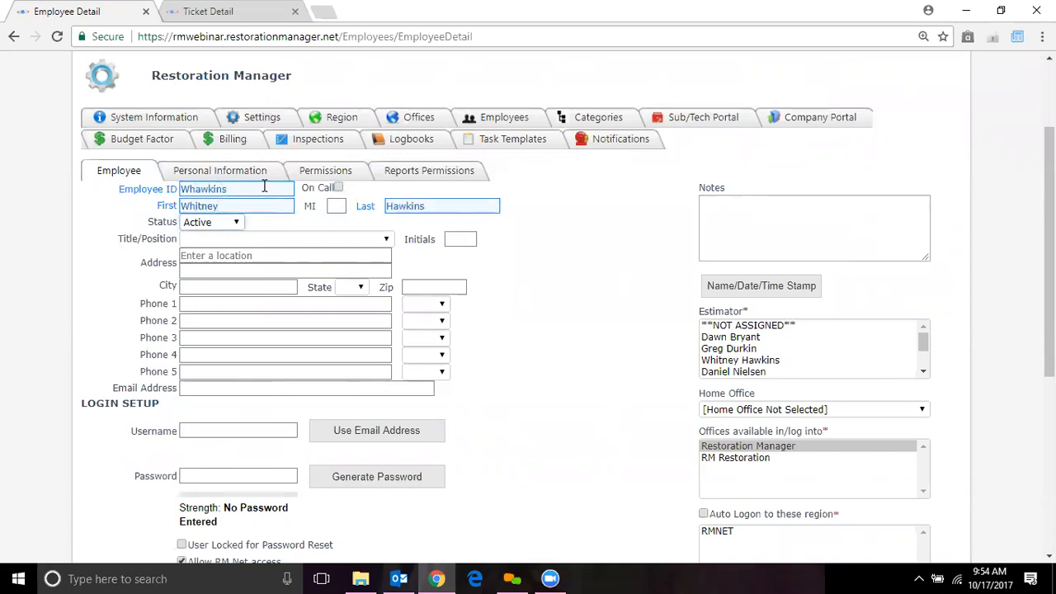
Keep Status as Active and set Title/Position to Field Technician
left_click(229, 231)
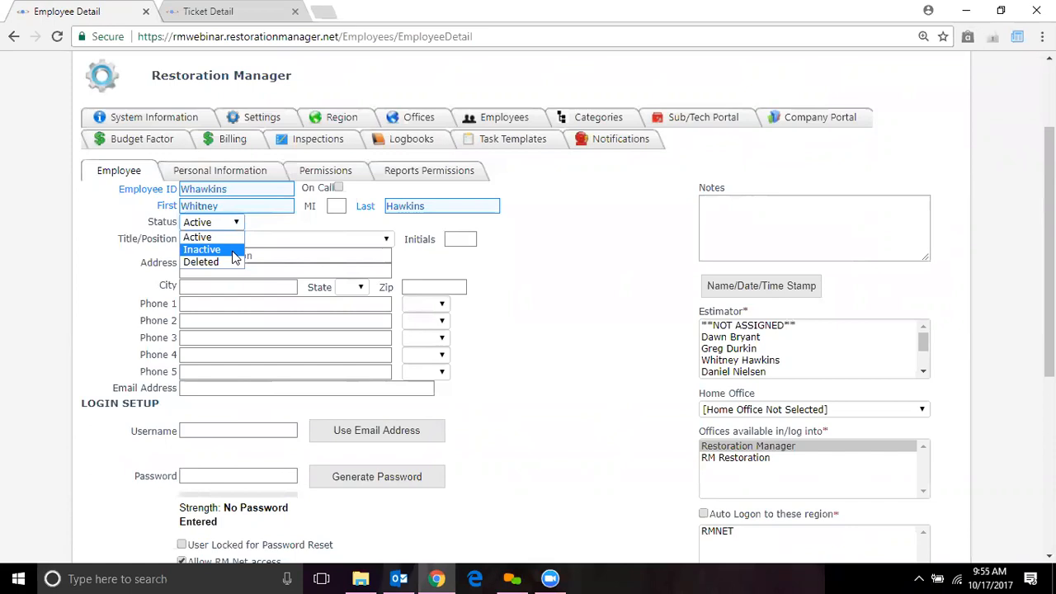
left_click(231, 243)
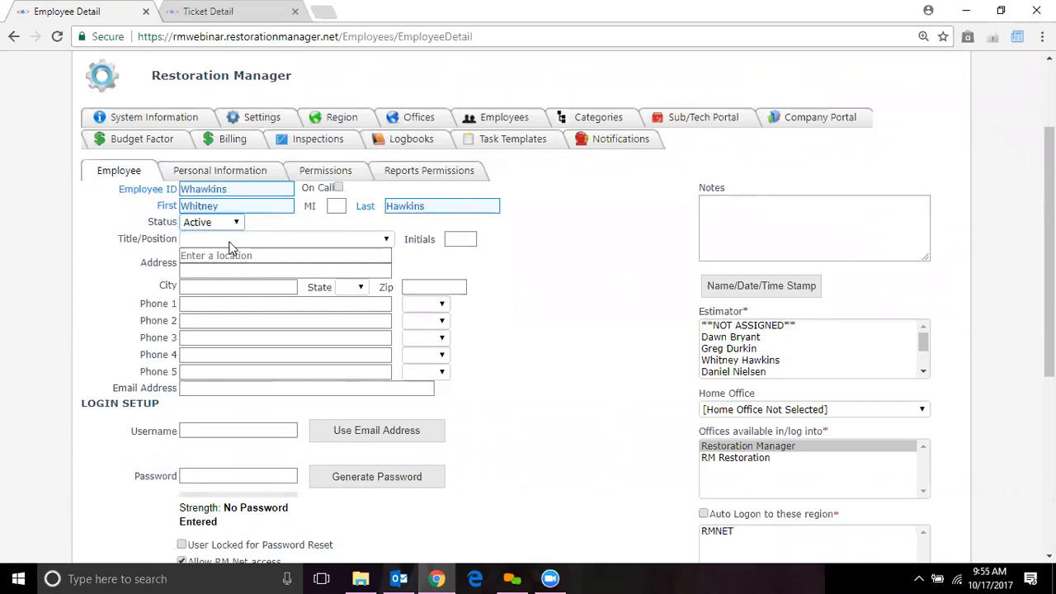
left_click(388, 240)
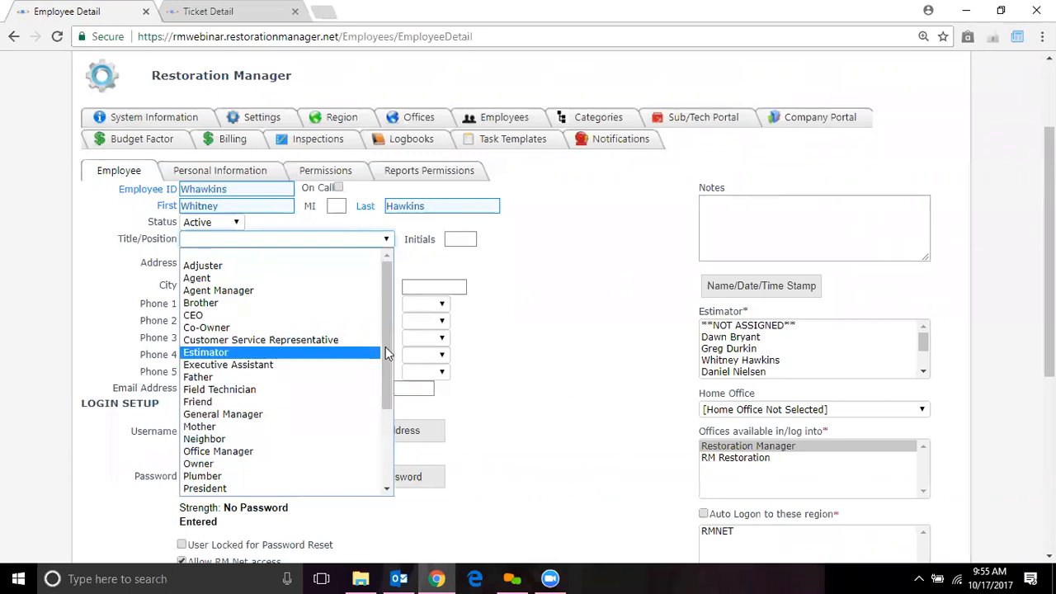
left_click_drag(386, 346, 384, 425)
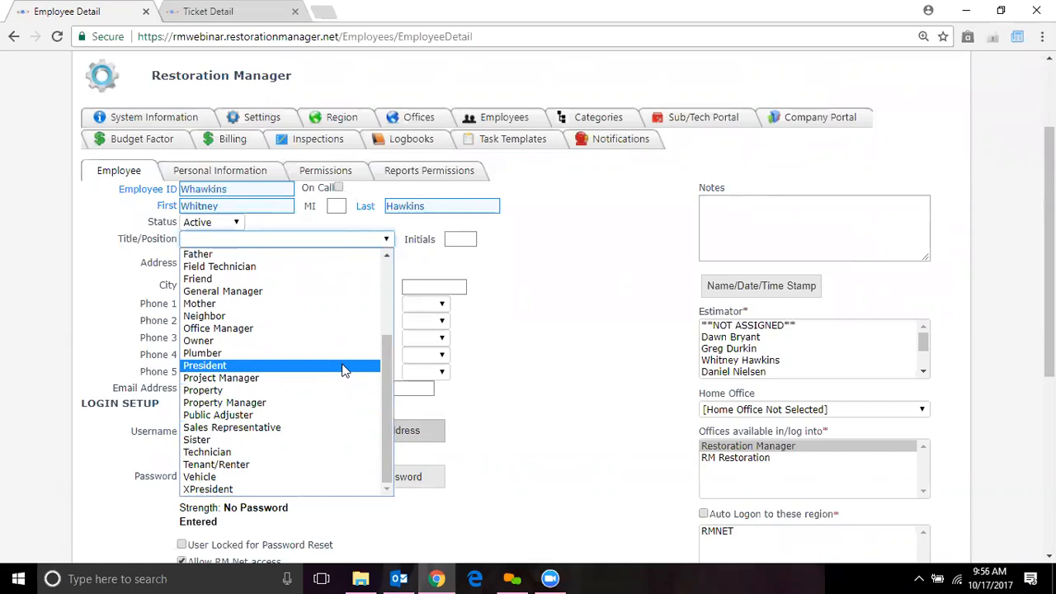
left_click(330, 267)
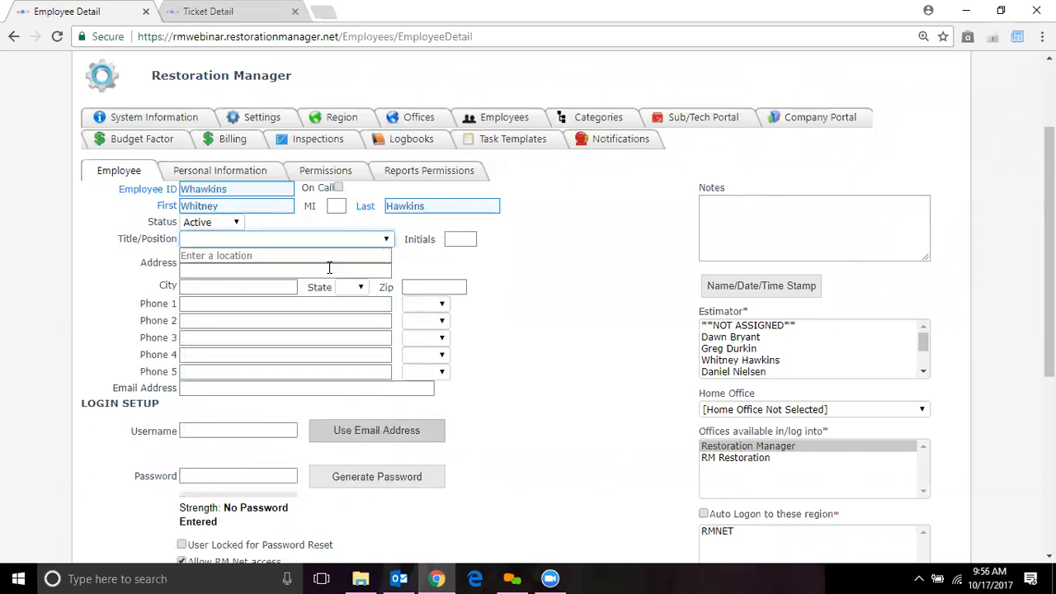
Insert a Name/Date/Time stamp into Notes, then delete it so Notes stays empty
left_click(460, 239)
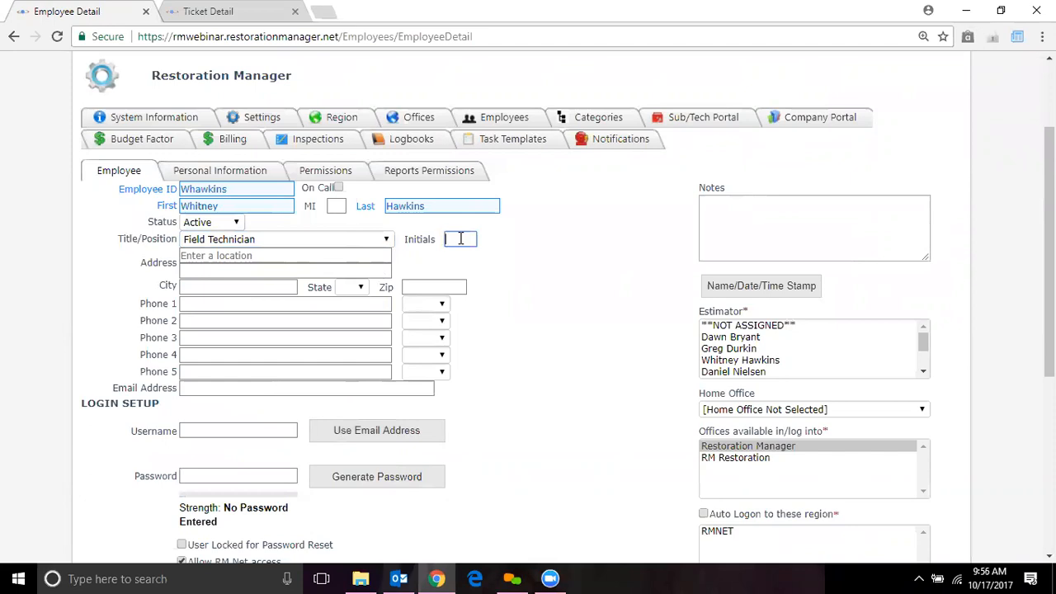
left_click(745, 289)
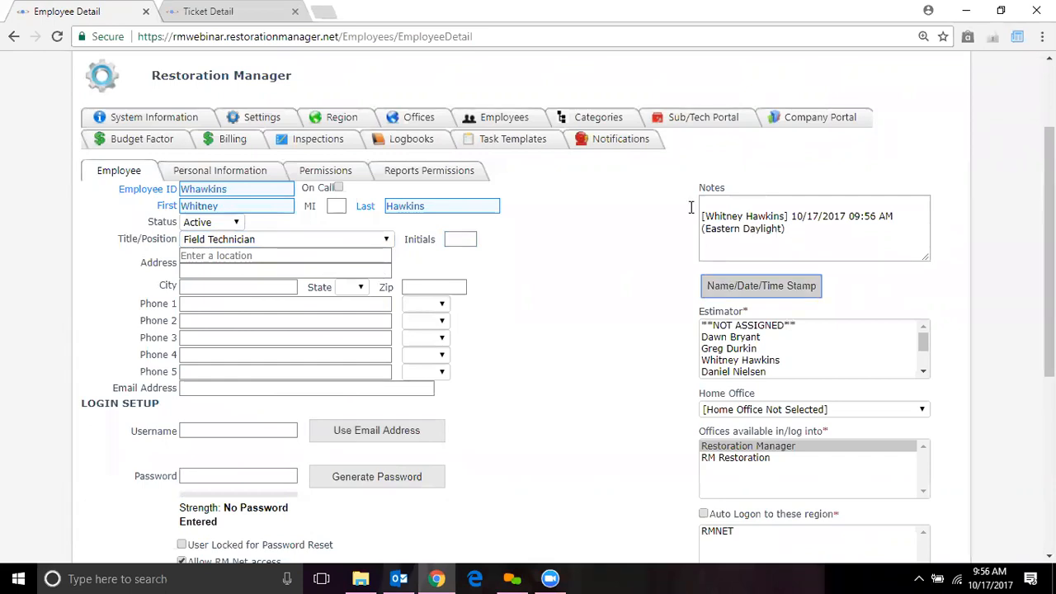
left_click_drag(776, 235, 683, 210)
key("BackSpace")
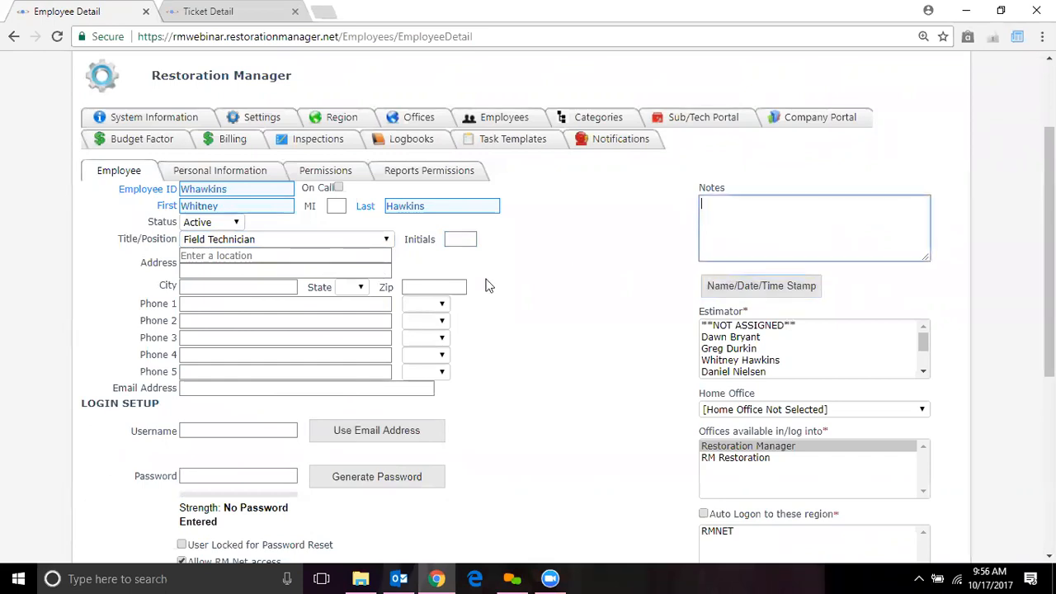
Enter the employee's initials in the Initials field
left_click(459, 240)
type("WLH")
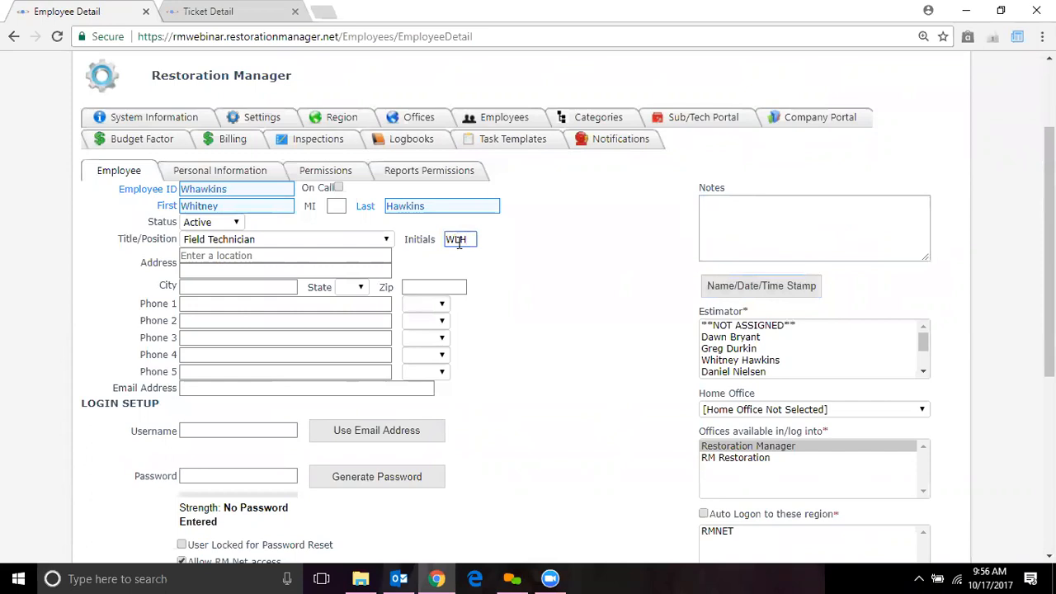
left_click(277, 259)
left_click(269, 257)
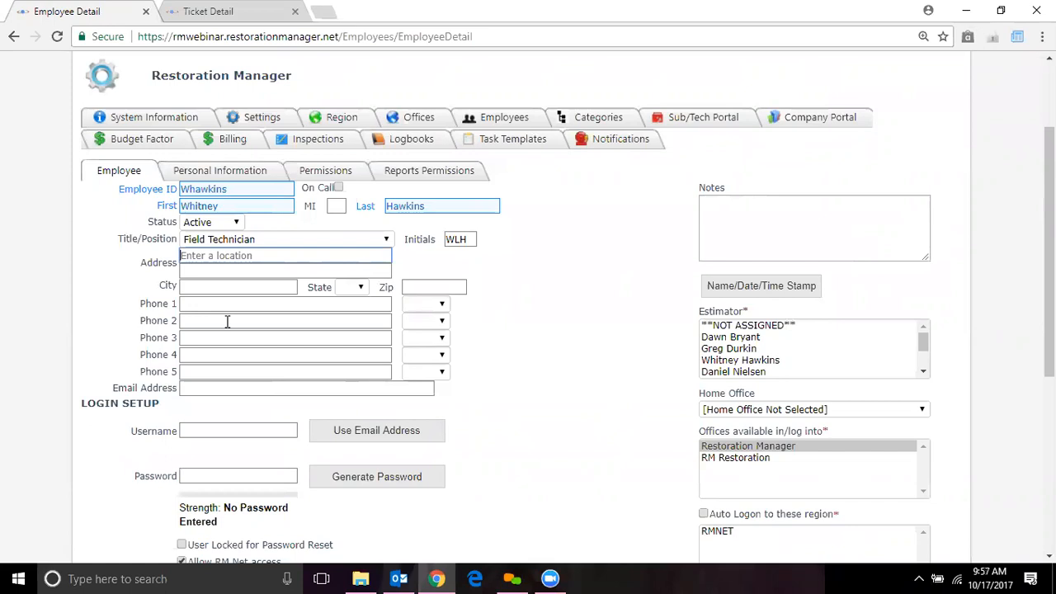
Type the employee's e-mail address into Email Address, correcting its ending
left_click(205, 386)
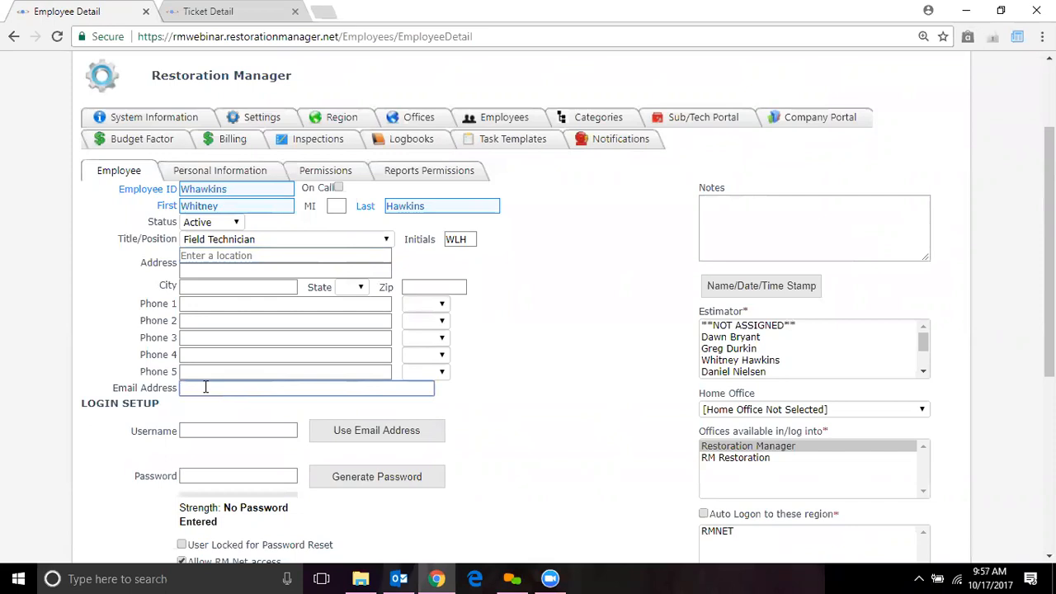
left_click(205, 429)
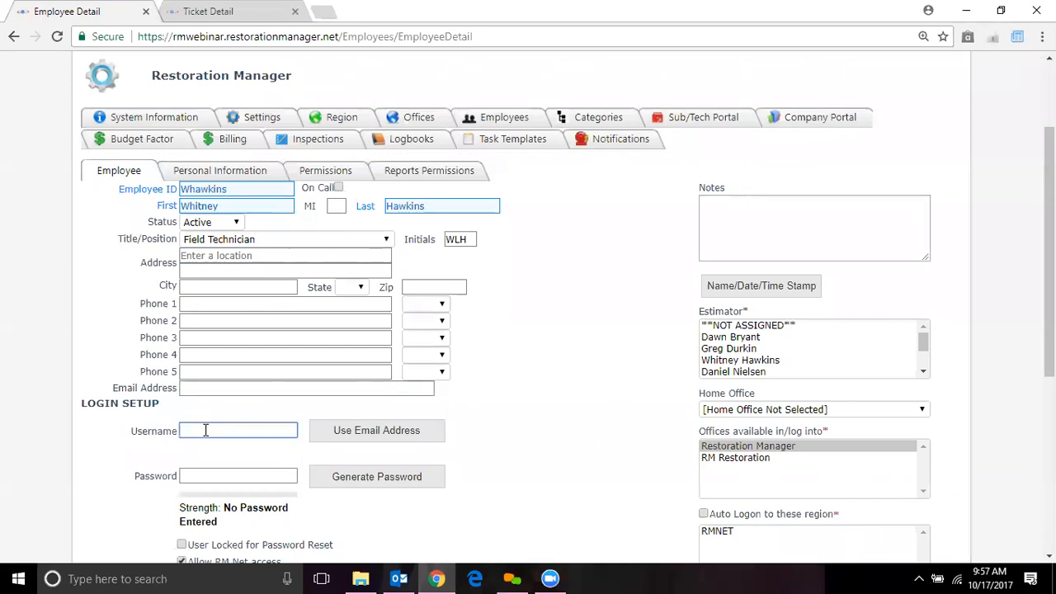
left_click(376, 442)
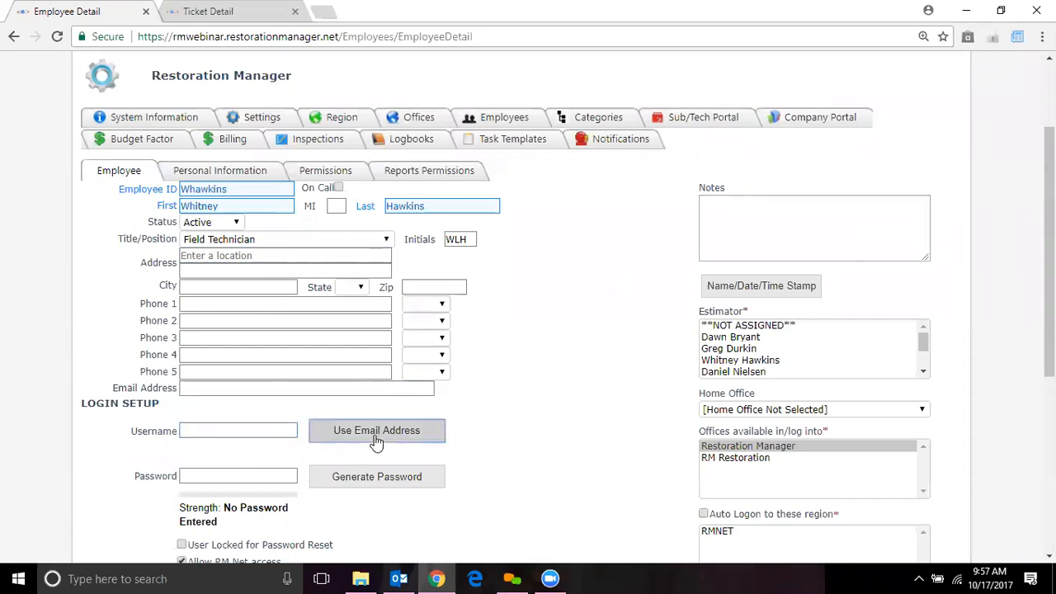
left_click(271, 426)
left_click(271, 388)
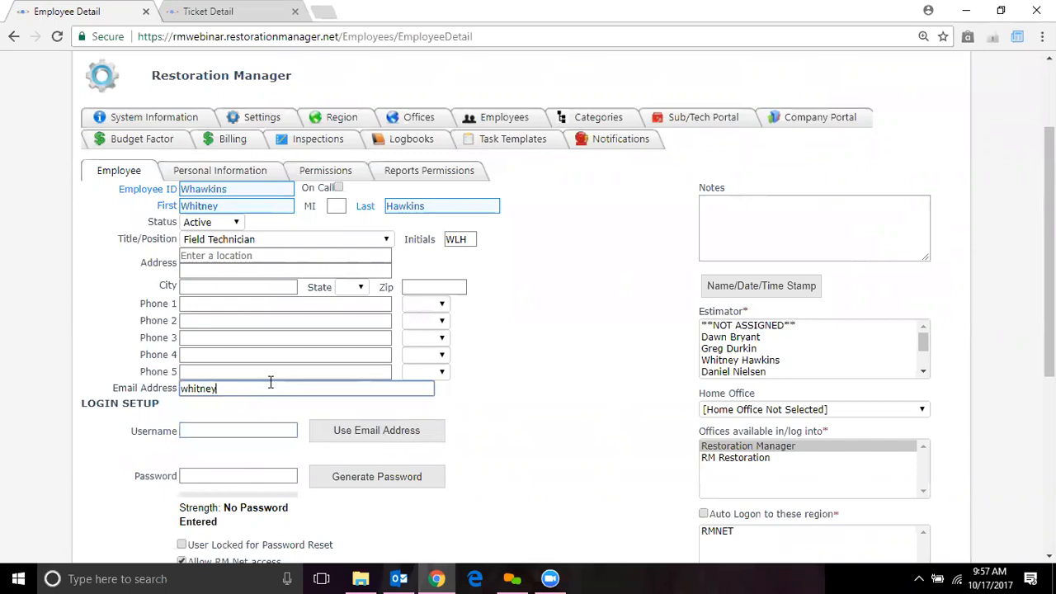
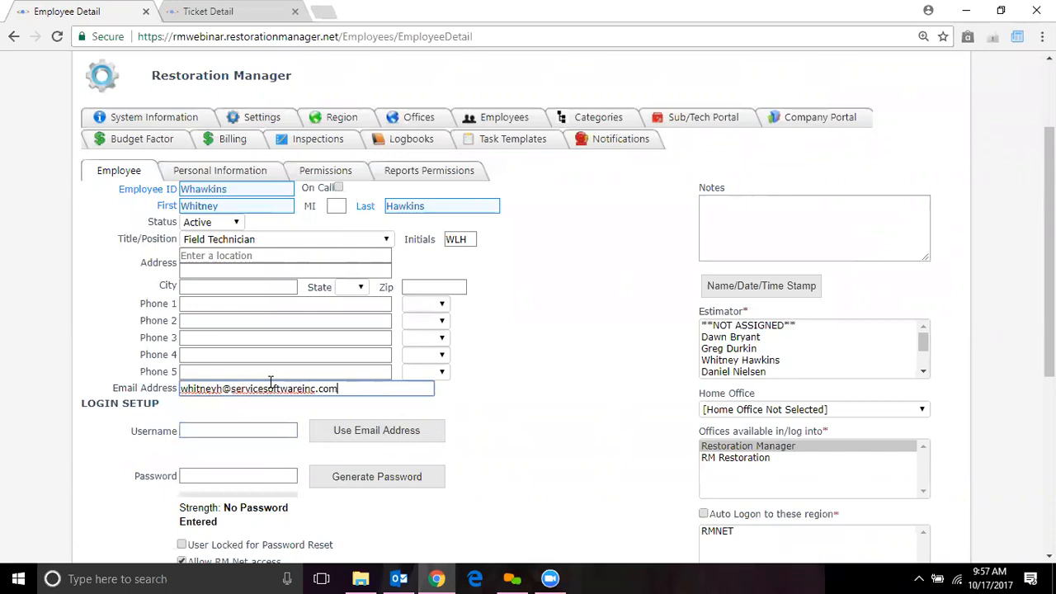
Reuse the e-mail as the username and generate a Good-strength password
left_click(372, 423)
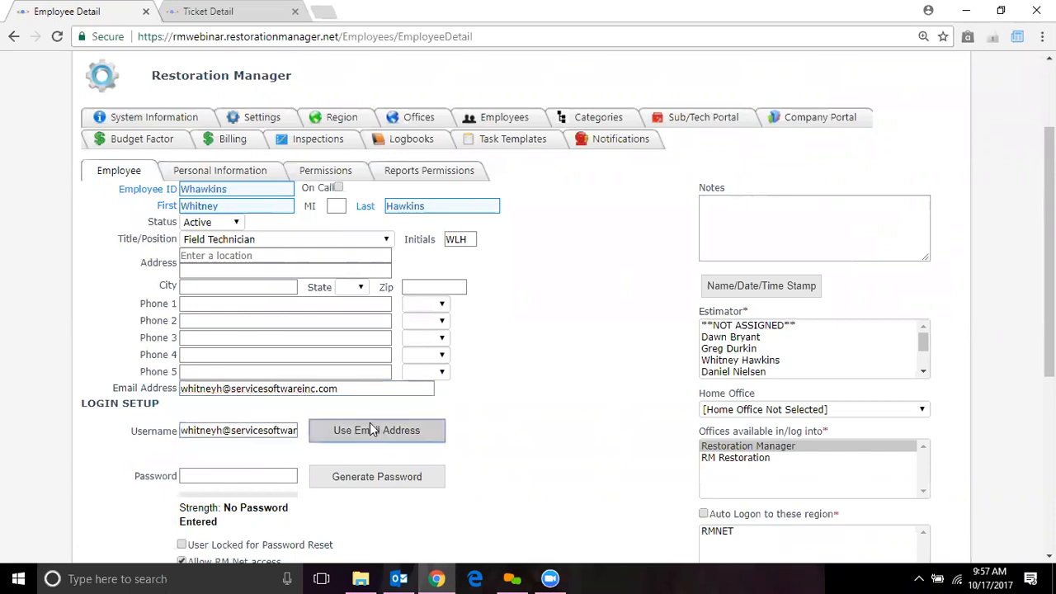
left_click(244, 473)
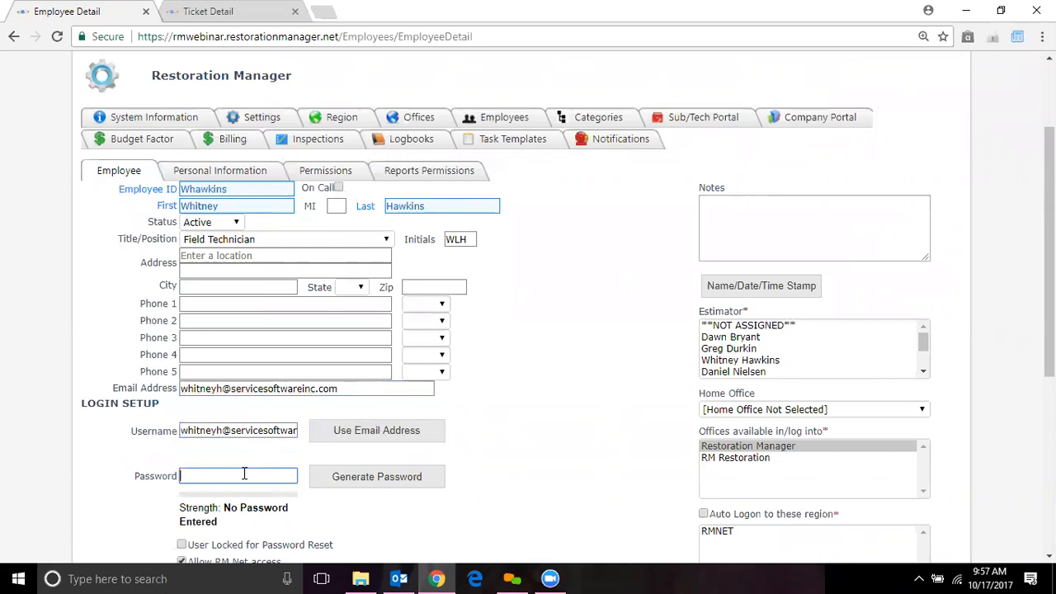
left_click(378, 487)
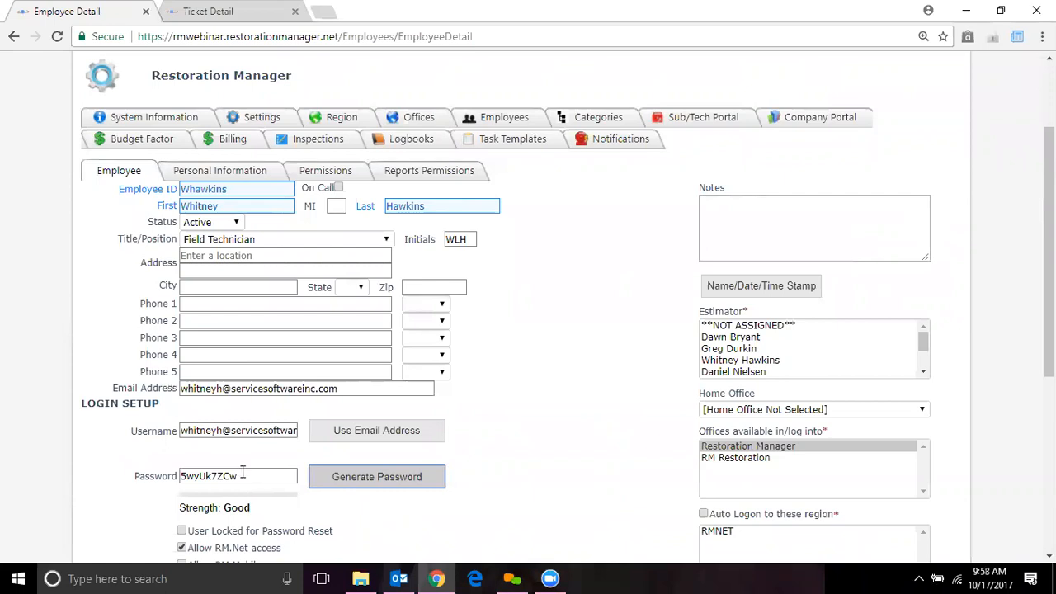
Allow RM.Mobile access, clear User Locked for Password Reset, and check the login type
left_click_drag(1049, 247, 1049, 342)
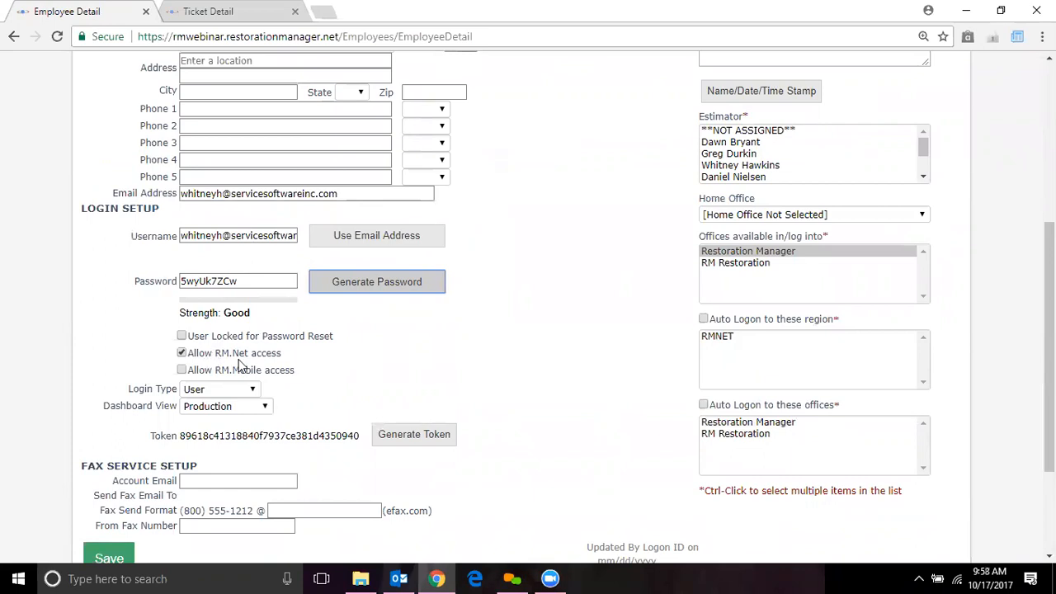
left_click(183, 370)
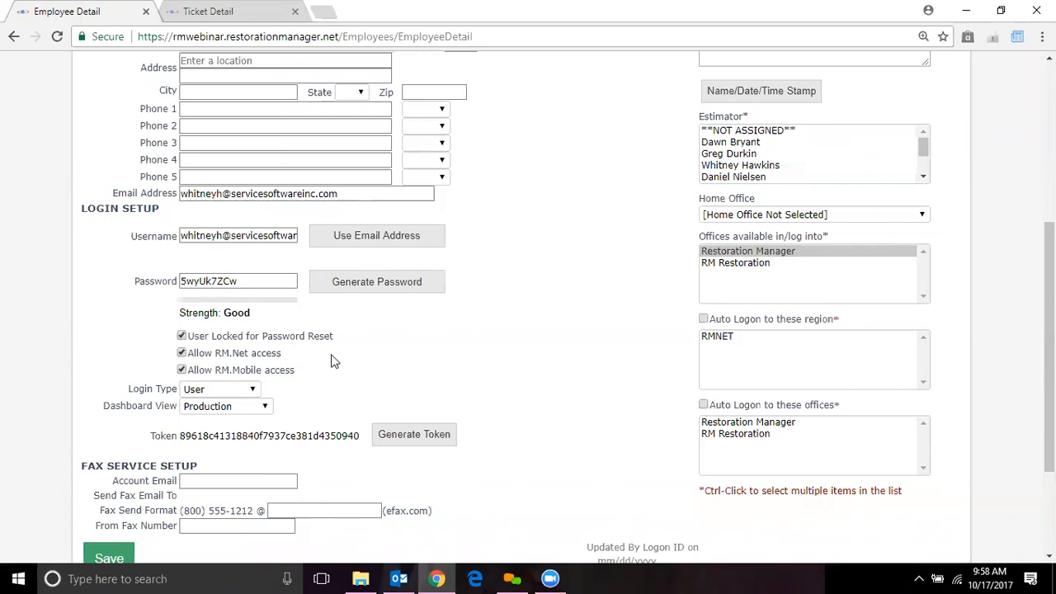
left_click(188, 339)
left_click(255, 389)
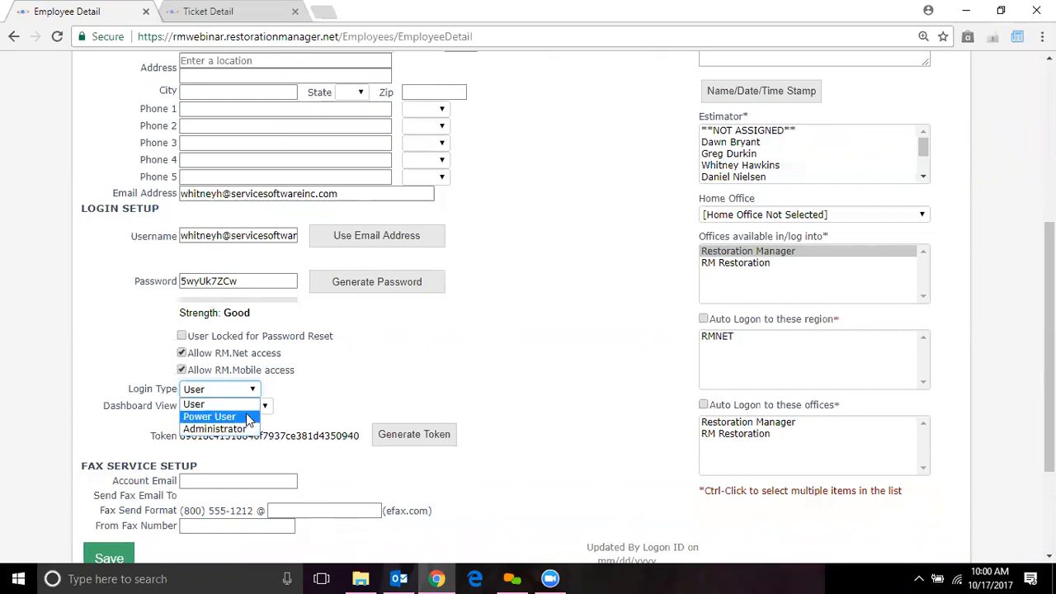
left_click(244, 404)
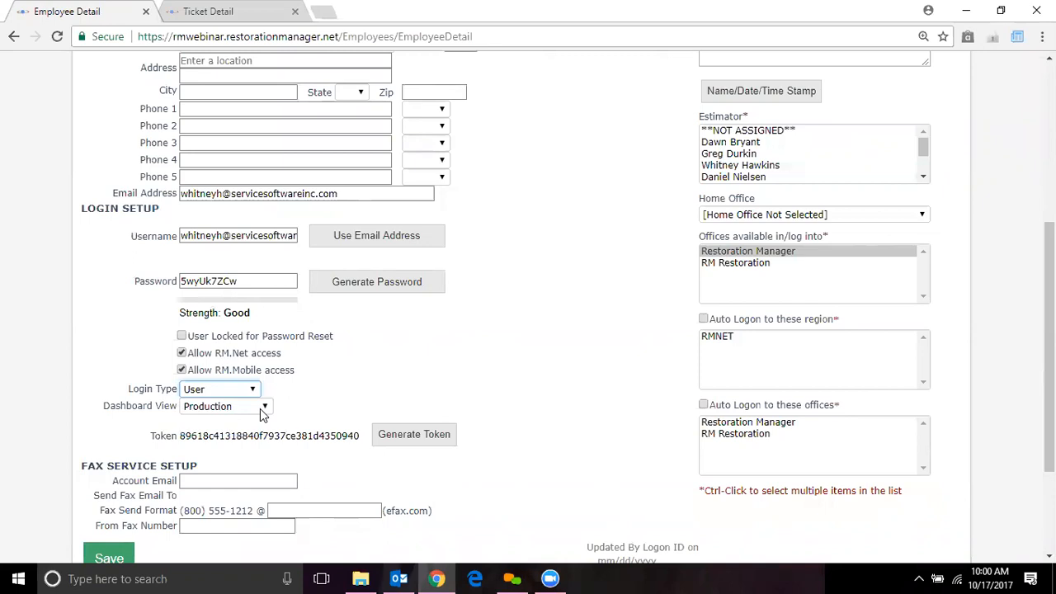
left_click(262, 410)
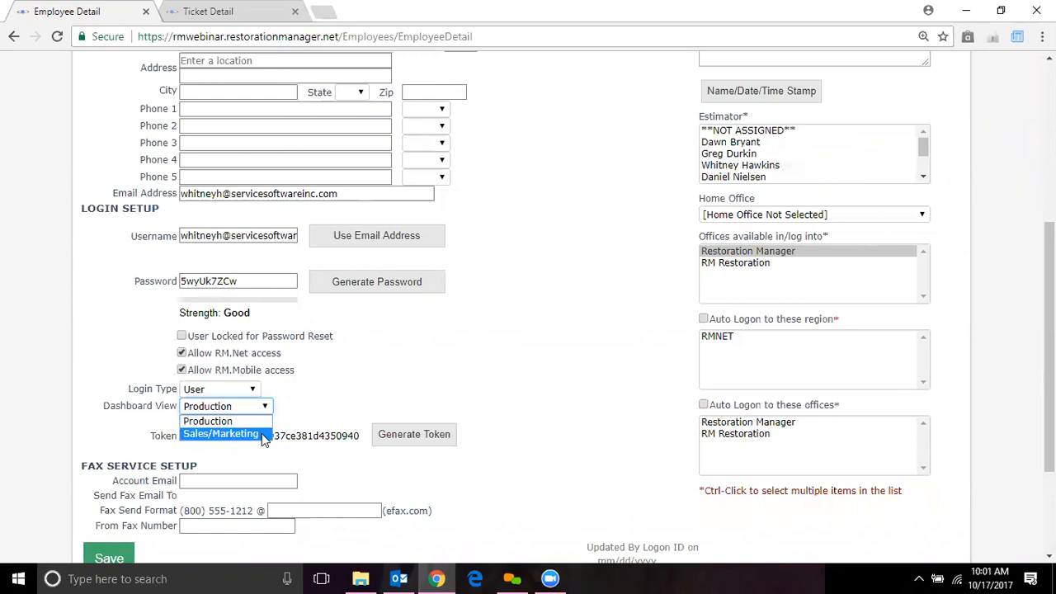
left_click(265, 421)
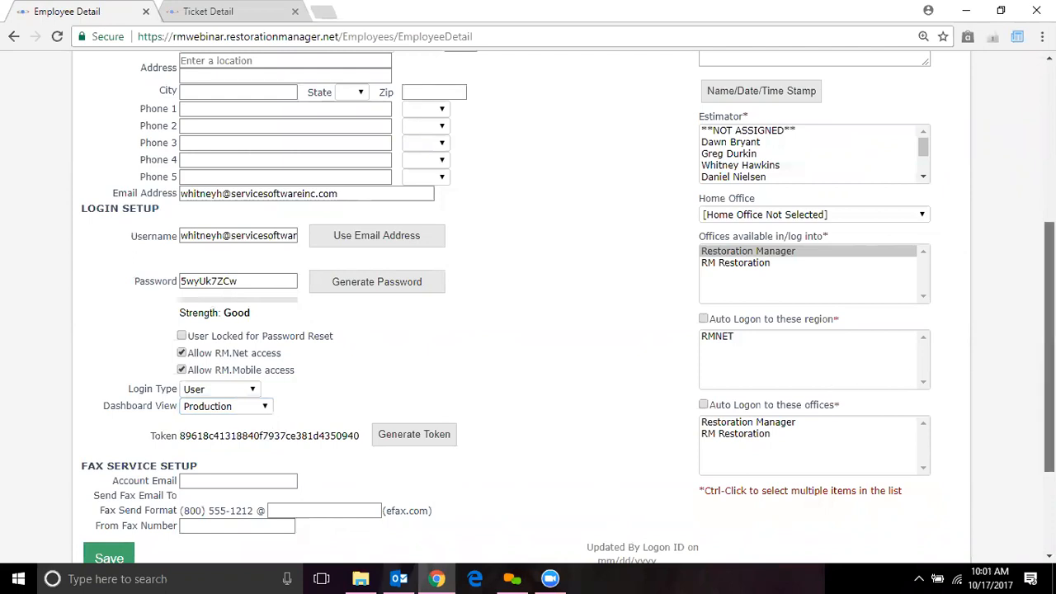
scroll(1049, 346, "down", 2)
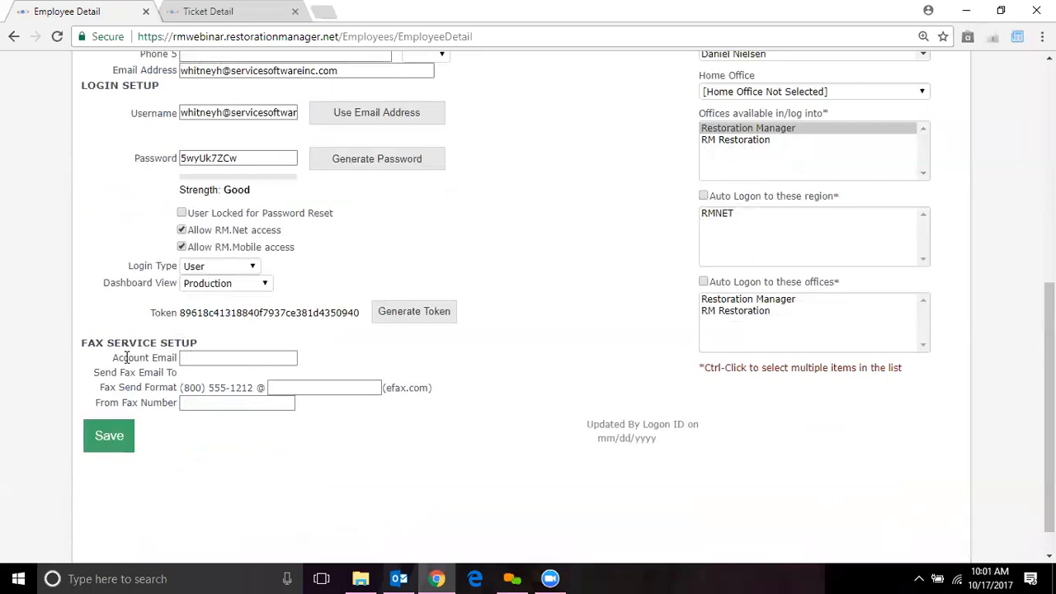
left_click(213, 359)
left_click(298, 388)
left_click(230, 401)
left_click(218, 405)
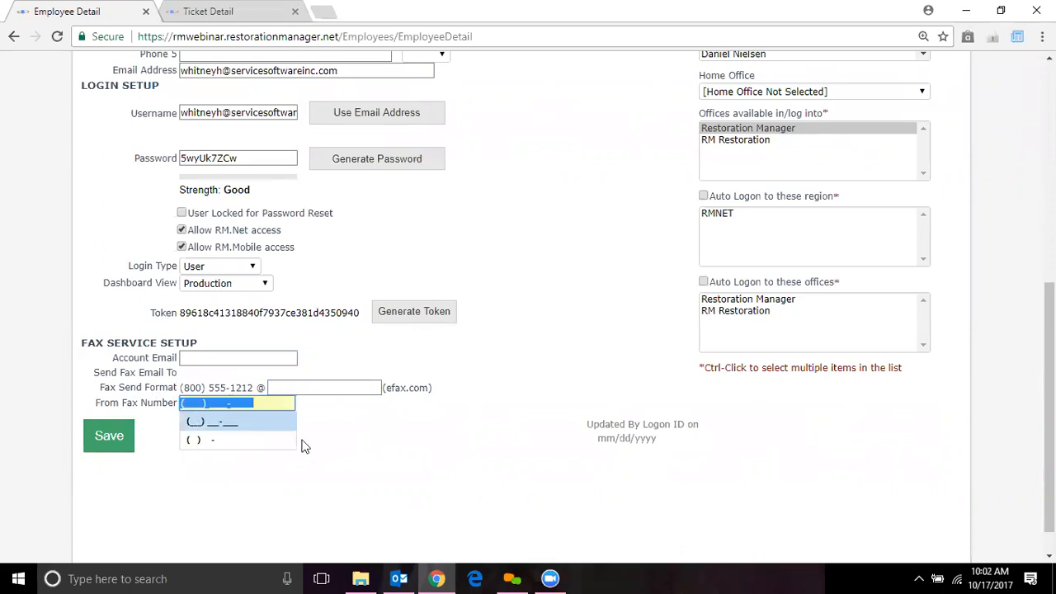
left_click(368, 471)
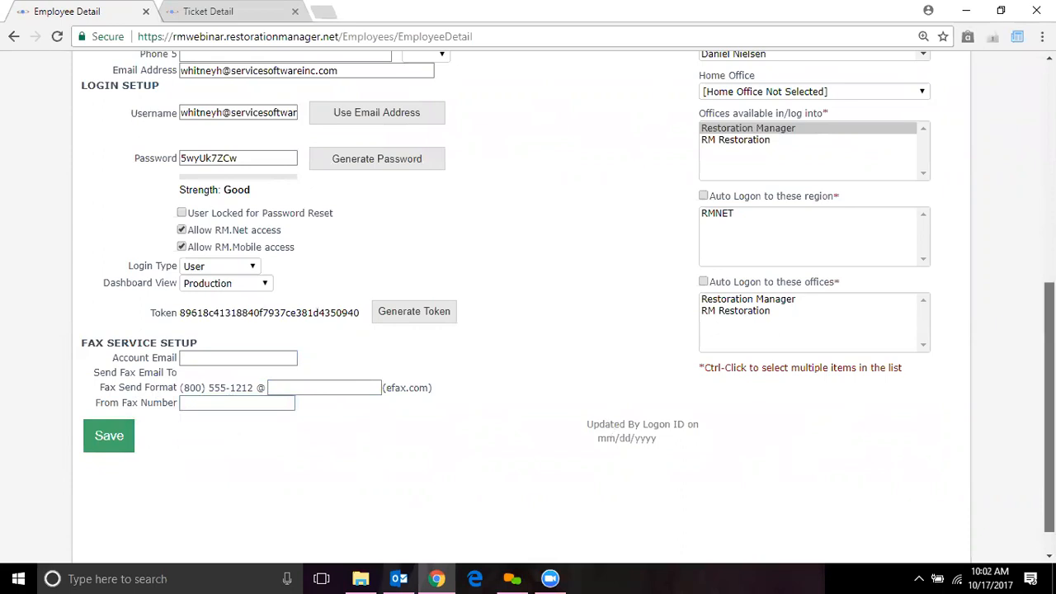
scroll(813, 448, "up", 1)
Set the Home Office to RM Restoration
scroll(842, 273, "up", 3)
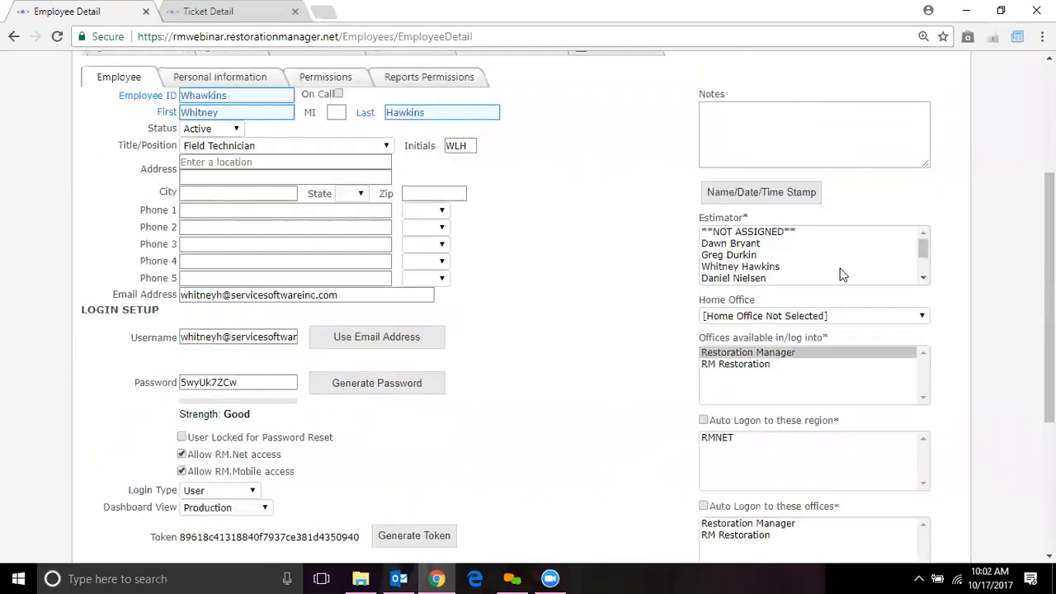
left_click(910, 320)
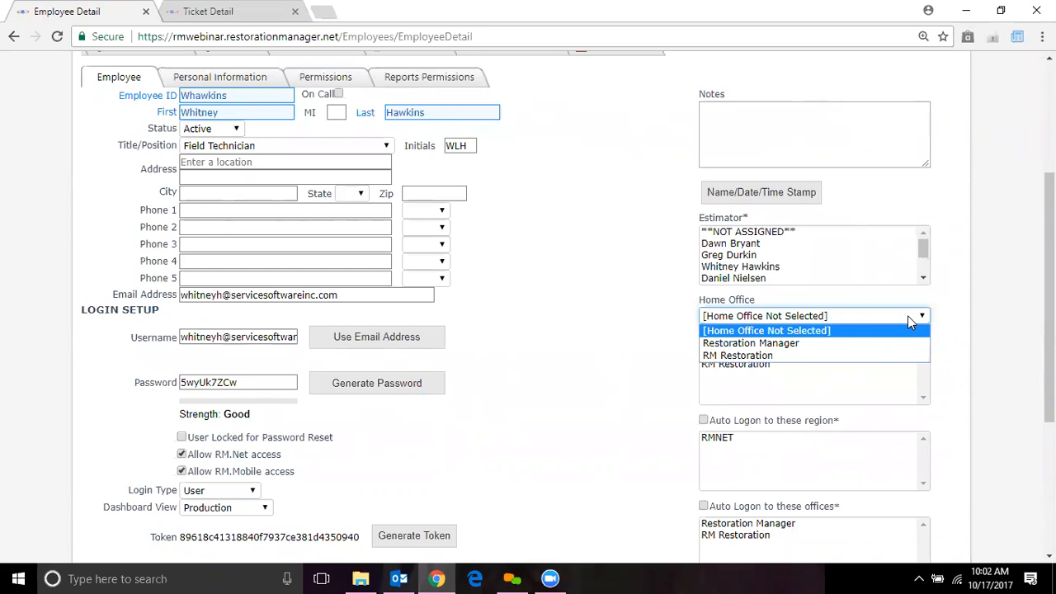
left_click(841, 352)
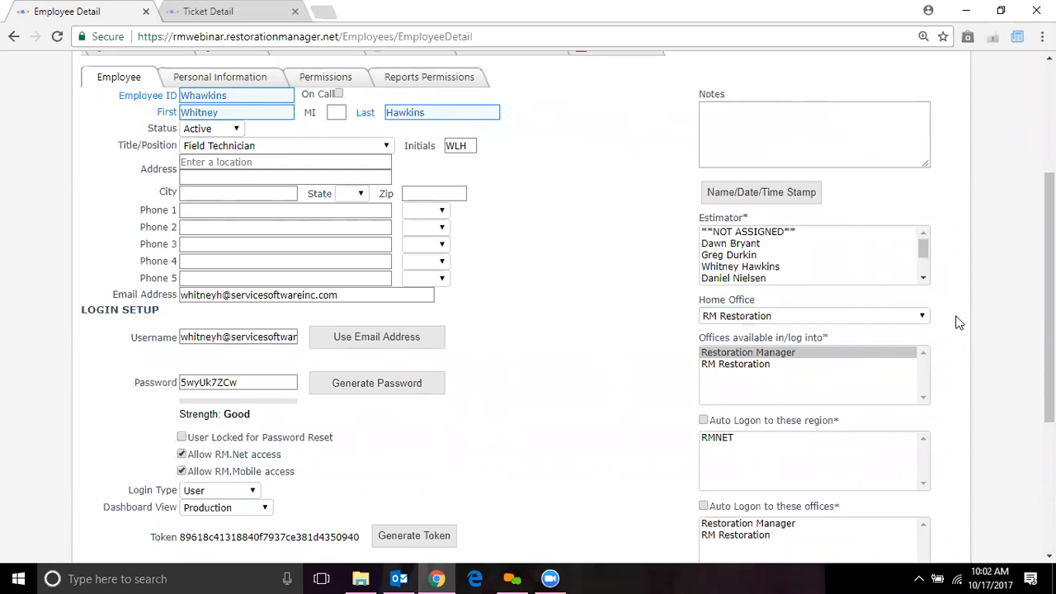
Leave only Restoration Manager selected under Offices available in/log into
left_click(782, 365)
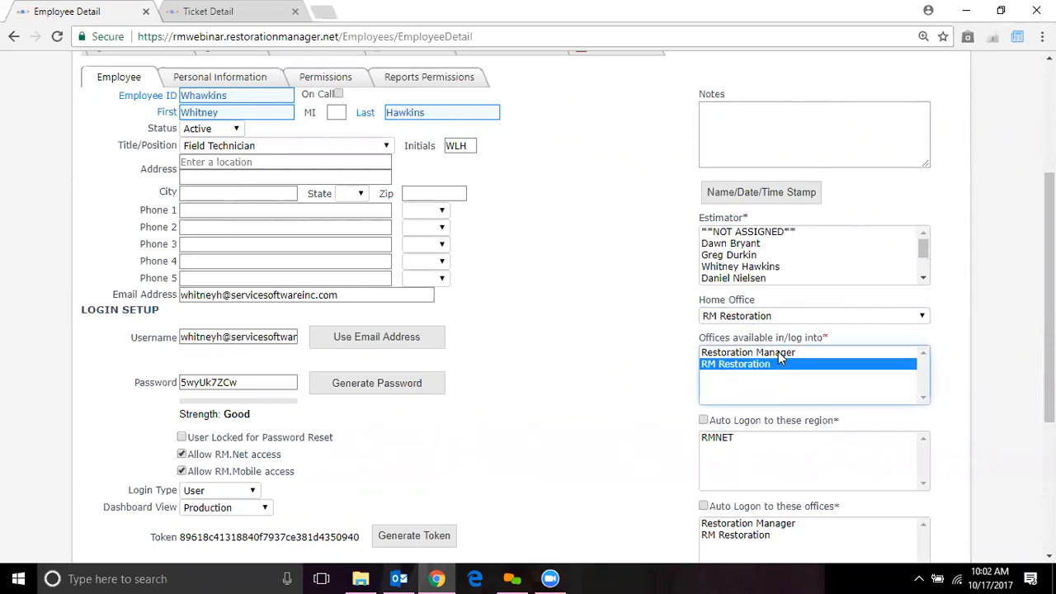
left_click(780, 355, "ctrl")
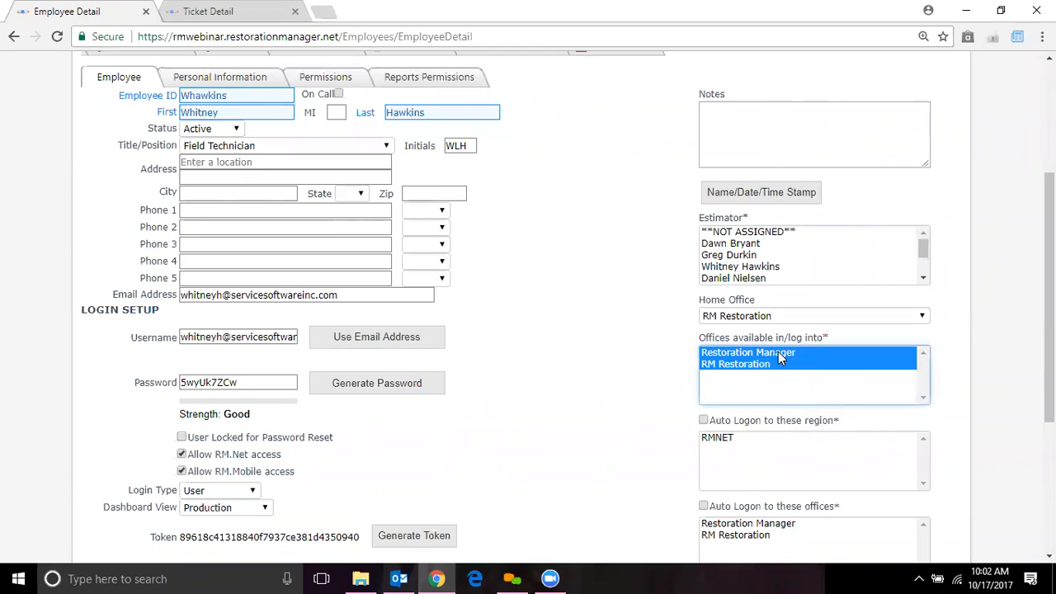
left_click(779, 355, "ctrl")
left_click(776, 362, "ctrl")
left_click(777, 362, "ctrl")
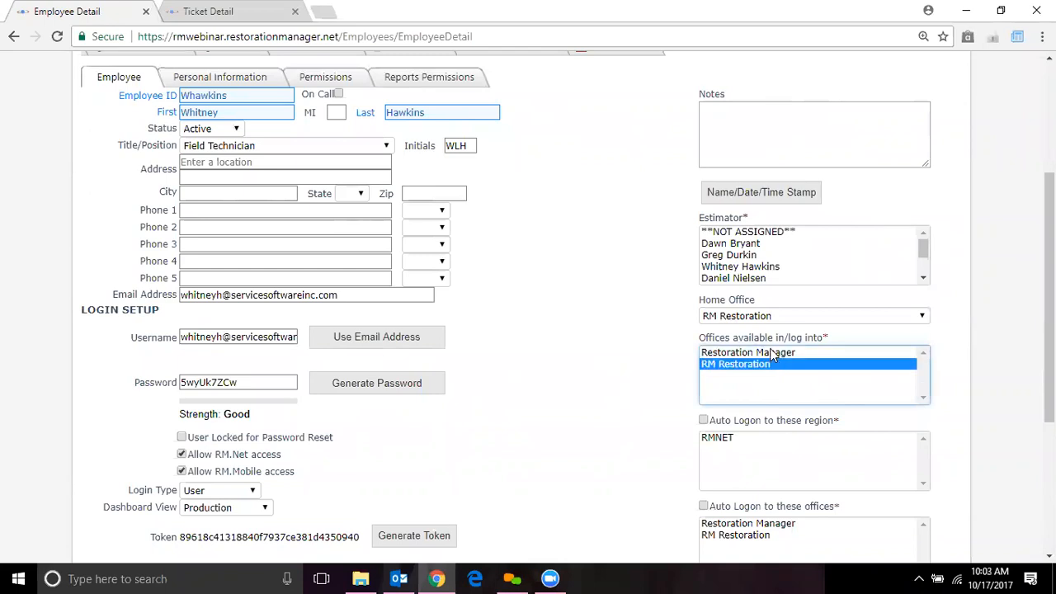
left_click(769, 353, "ctrl")
left_click(771, 352)
left_click(771, 366)
left_click(771, 353)
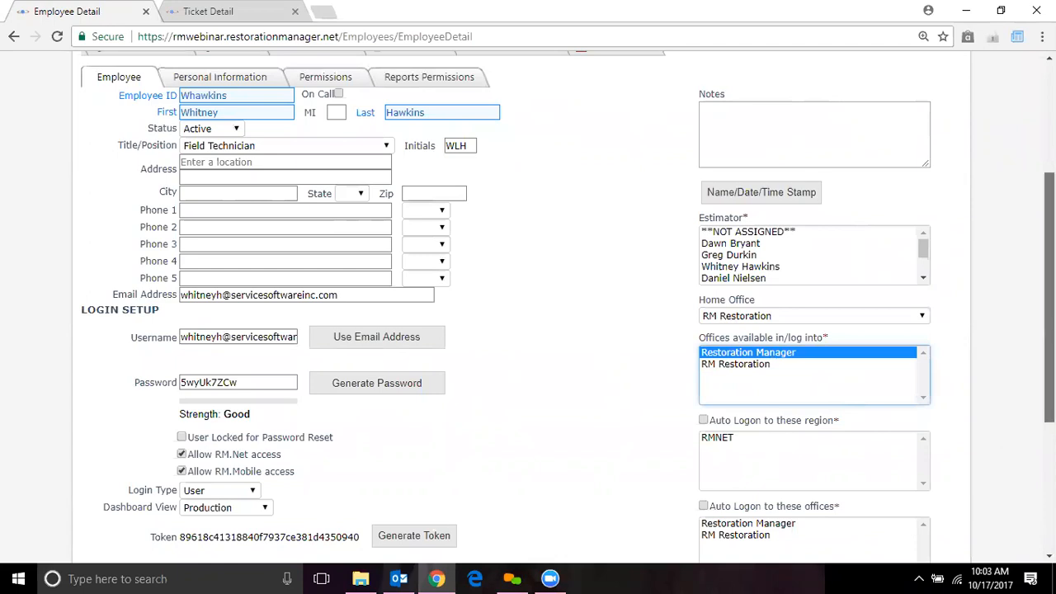
scroll(935, 404, "down", 2)
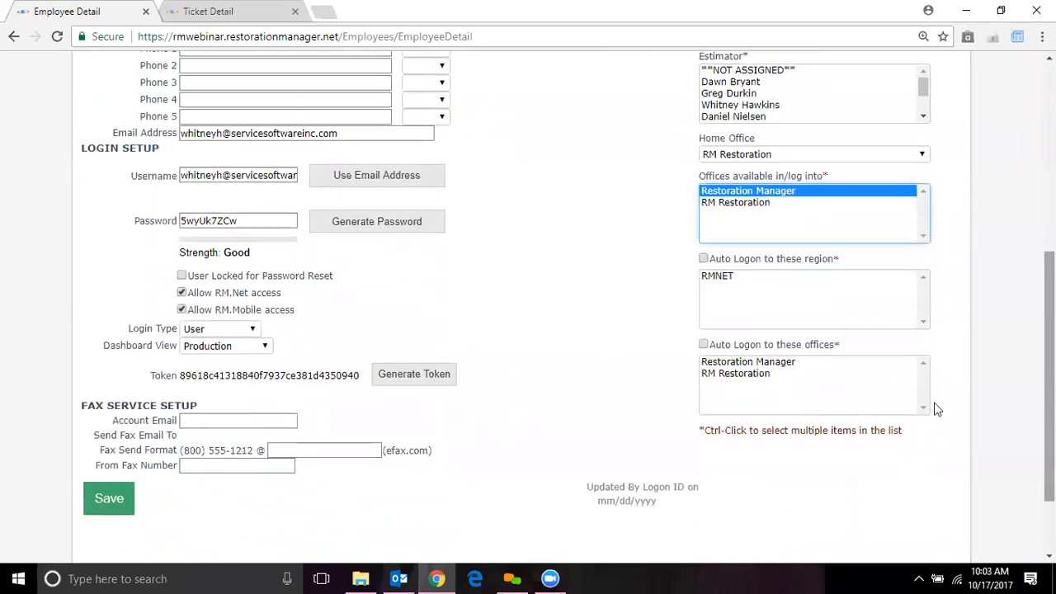
Choose Restoration Manager for auto logon and save the new employee record
left_click(780, 365)
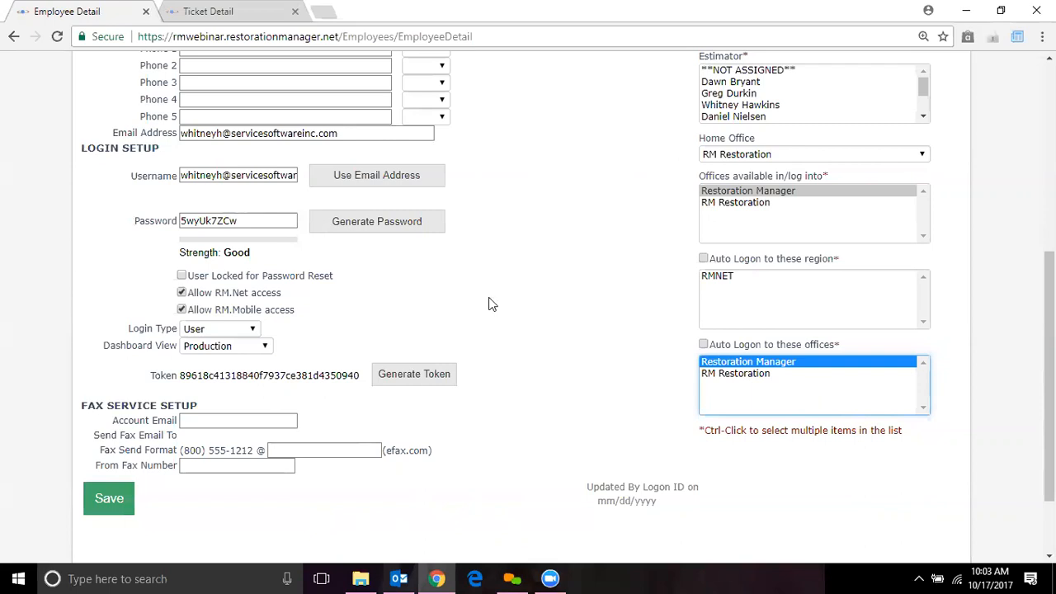
left_click(532, 471)
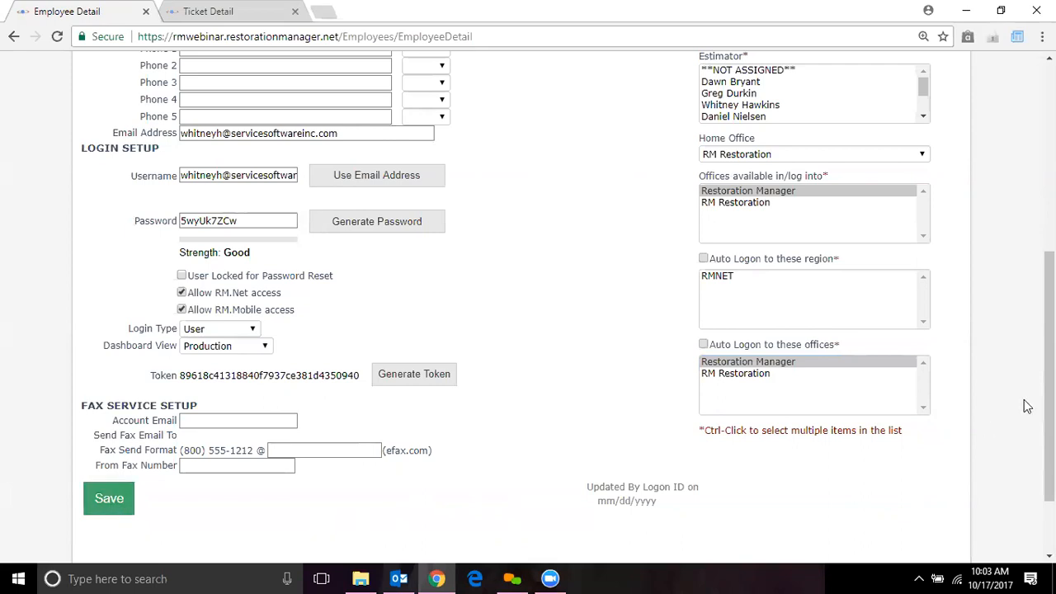
scroll(1049, 371, "up", 4)
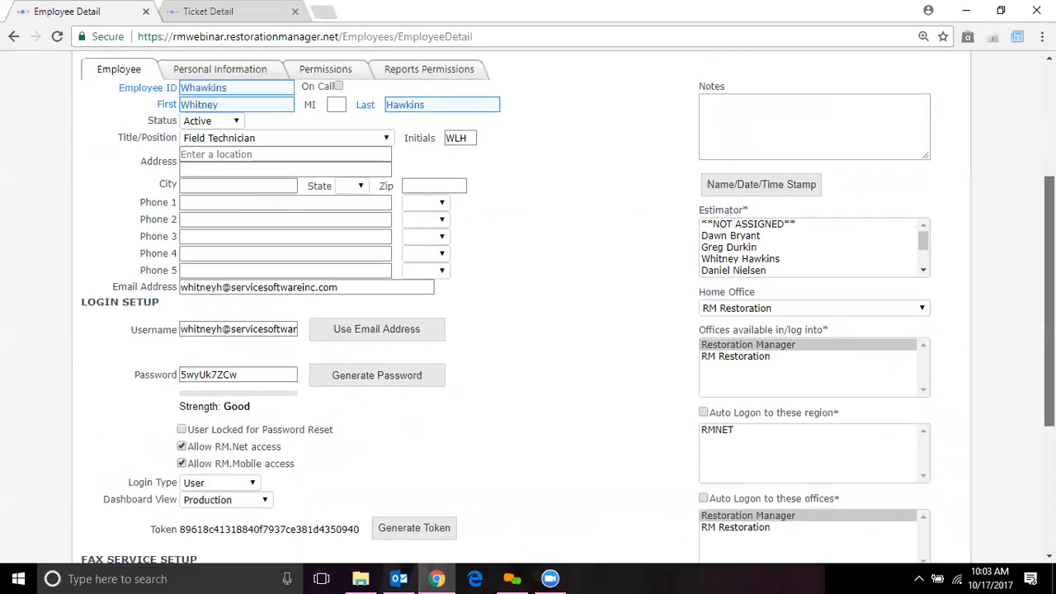
scroll(1049, 371, "up", 1)
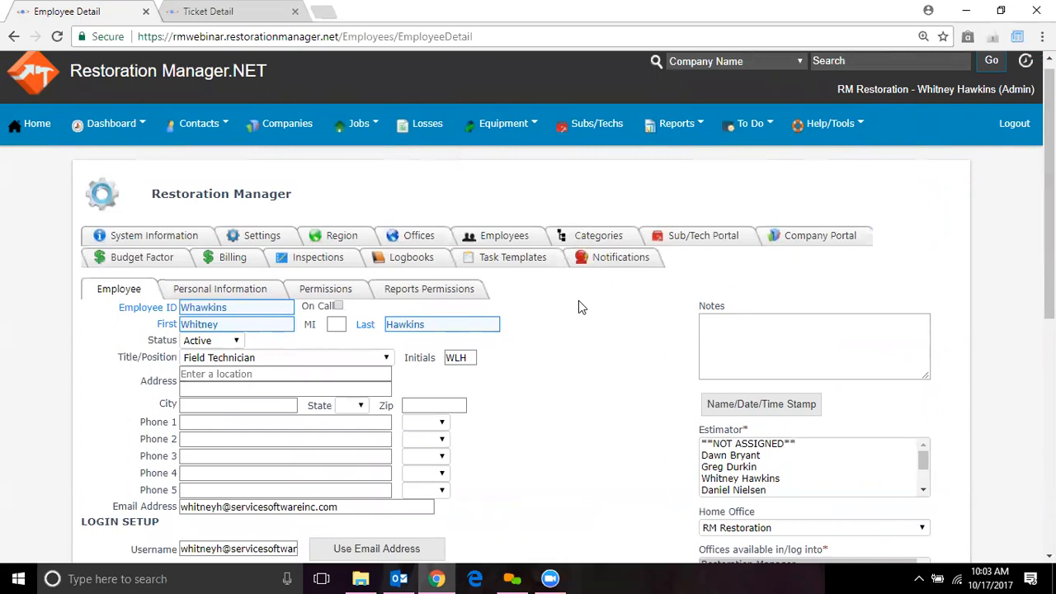
On the Personal Information tab, go through Pay Type, Pay Rate and Yearly Sales Goal without changes
left_click(228, 292)
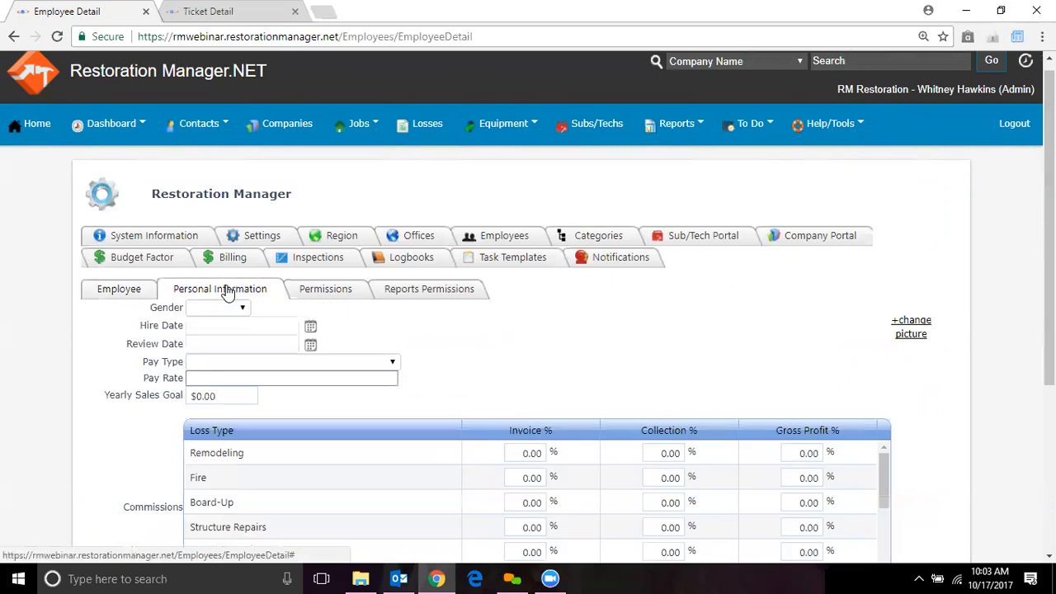
left_click_drag(1048, 198, 1049, 274)
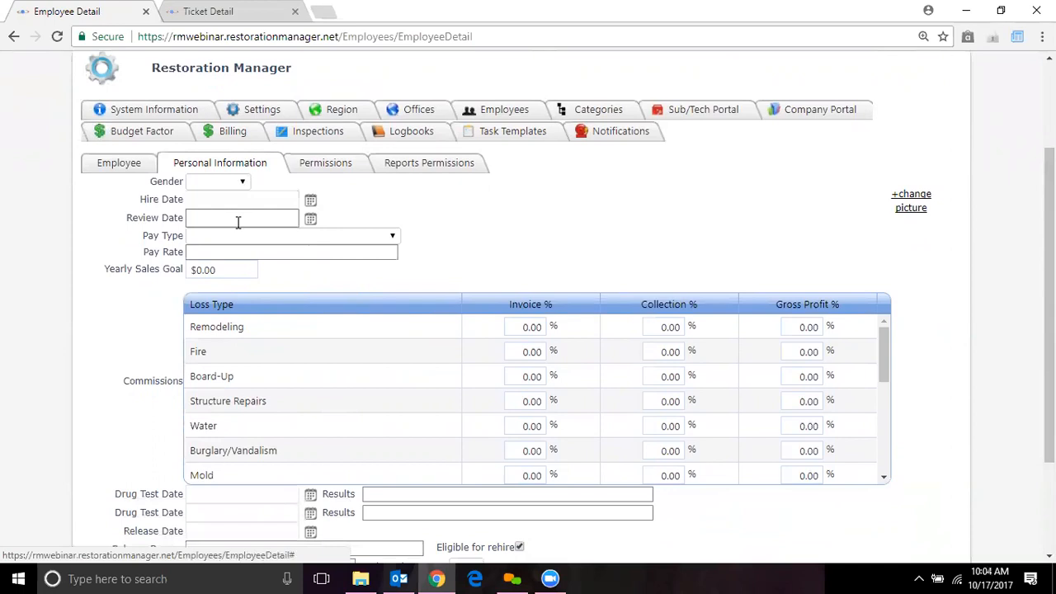
left_click(271, 235)
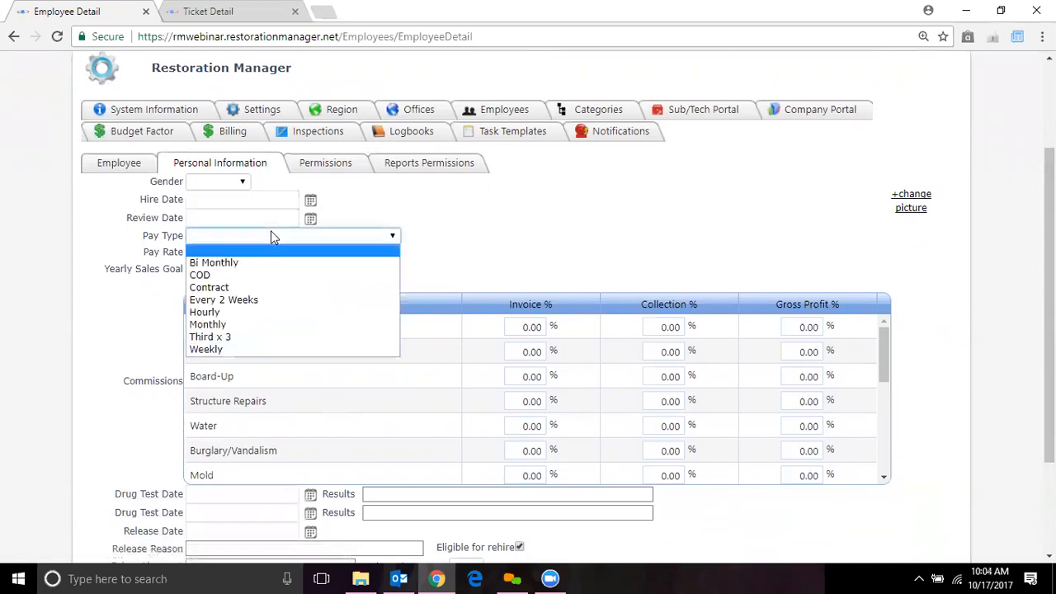
left_click(476, 234)
left_click(330, 253)
left_click(207, 268)
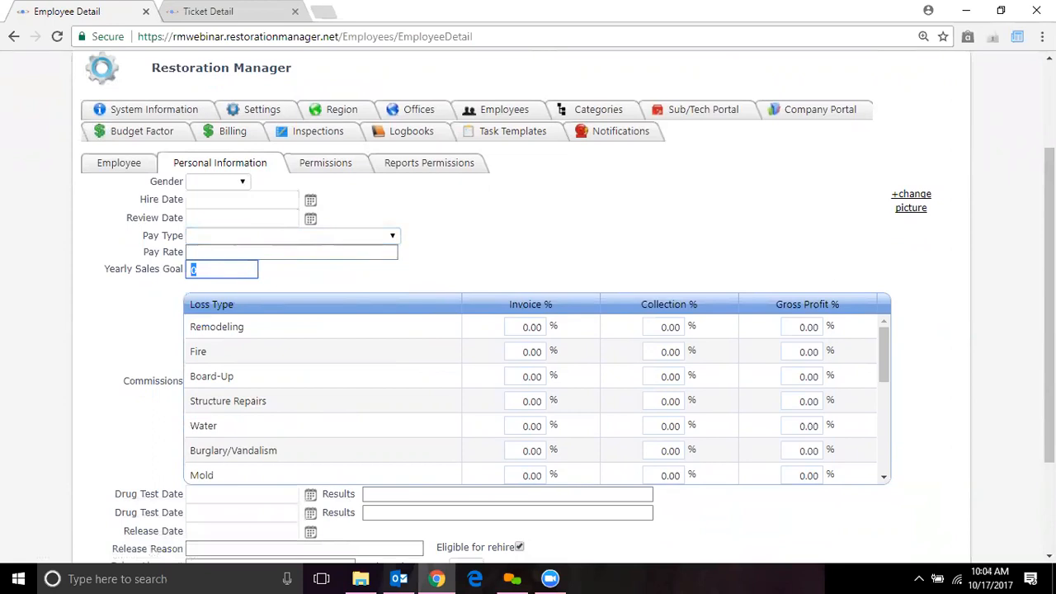
Go through the Release Reason, drug test and Driver License# fields, leaving them empty
scroll(702, 361, "down", 1)
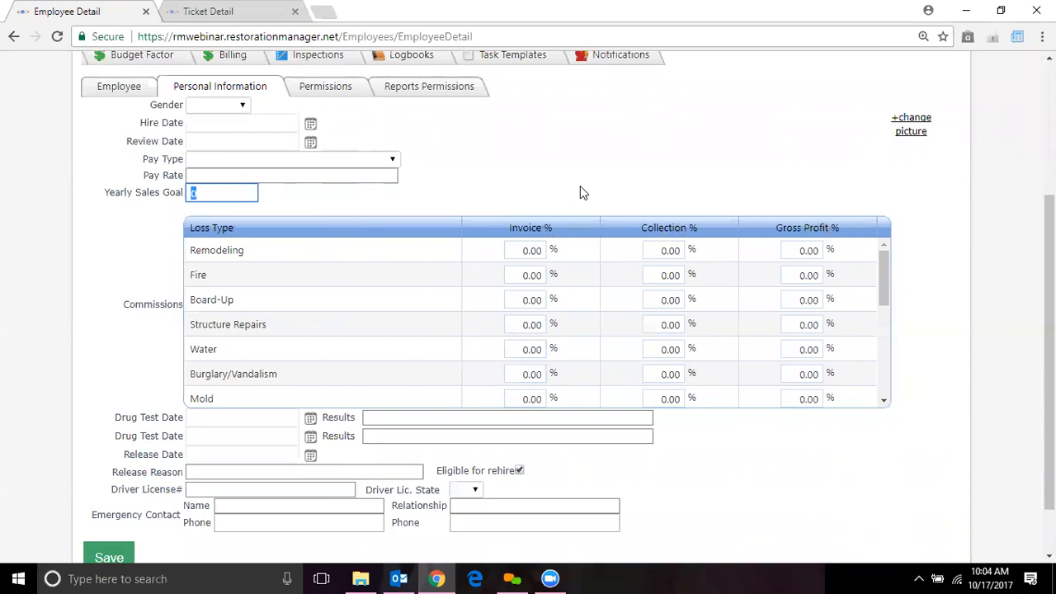
mouse_move(882, 281)
left_mouse_down()
mouse_move(885, 360)
mouse_move(884, 292)
left_mouse_up()
scroll(601, 377, "down", 2)
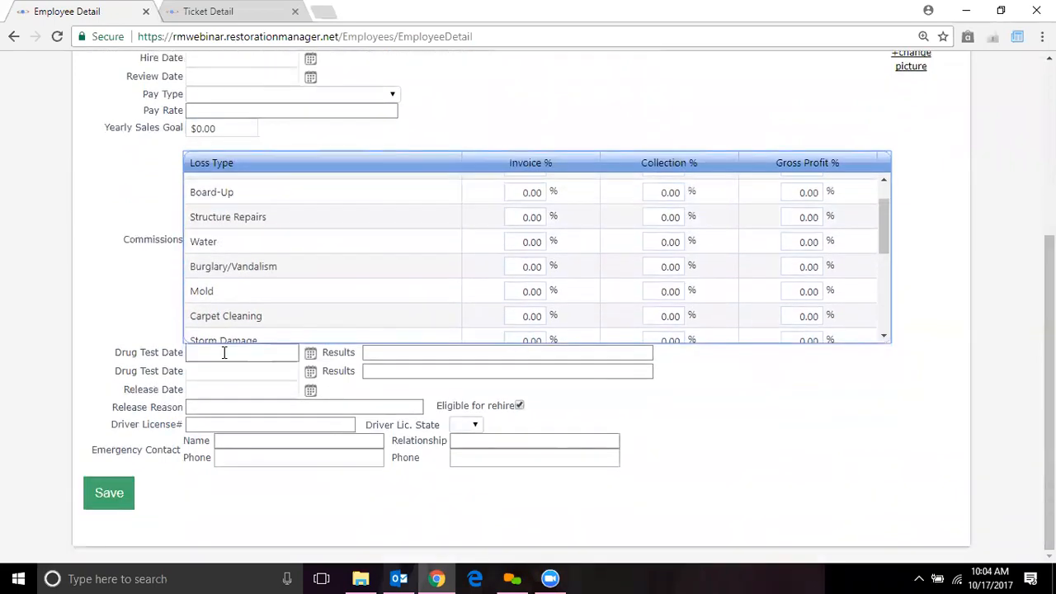
left_click(257, 408)
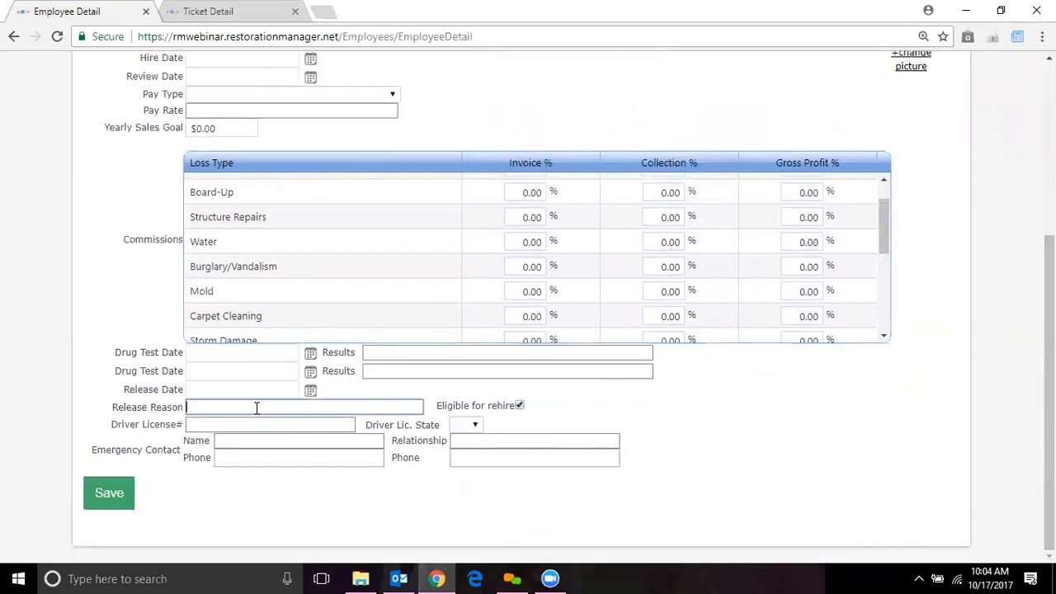
left_click(397, 347)
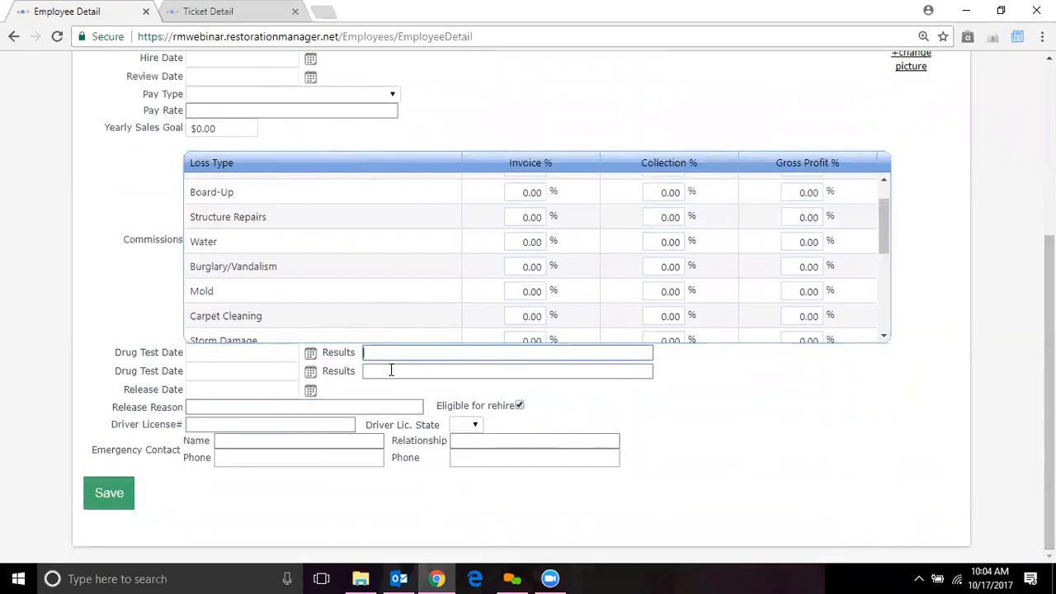
left_click(357, 407)
left_click(307, 425)
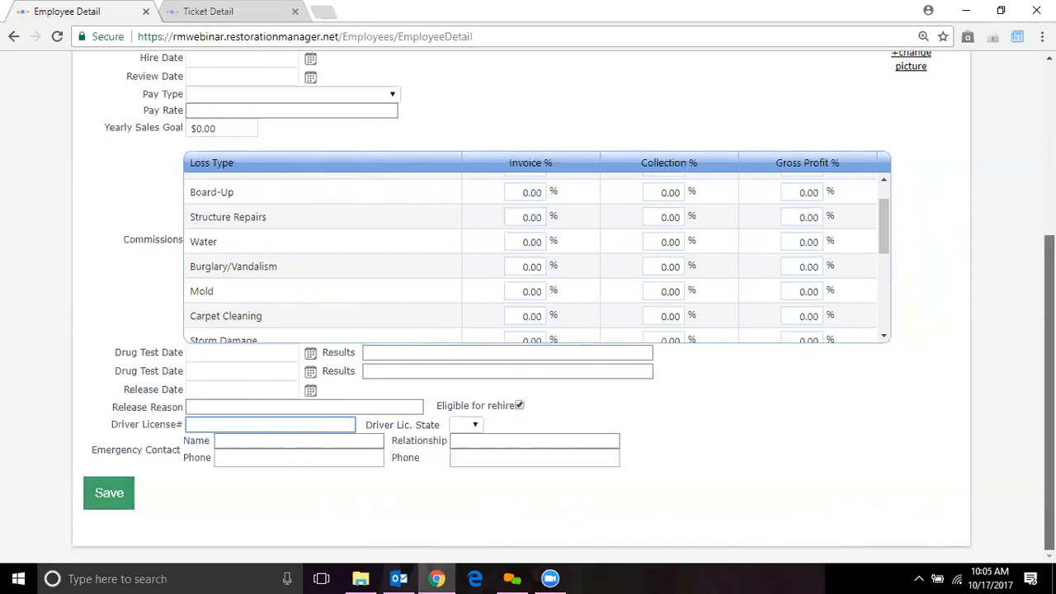
scroll(1049, 329, "up", 3)
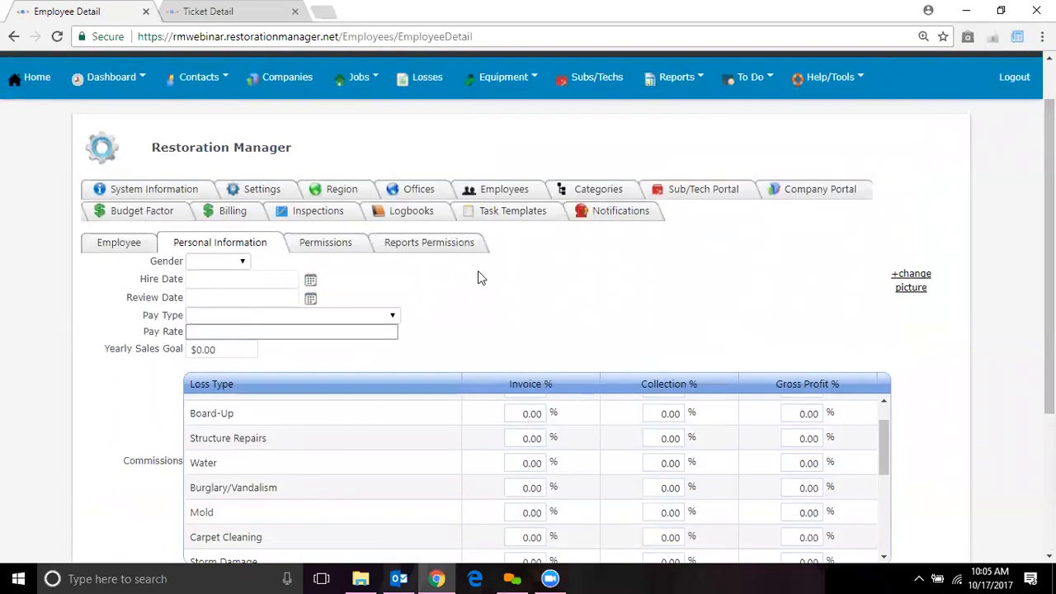
On the Permissions tab, grant every permission with Toggle All, then untick the WOs group
left_click(331, 251)
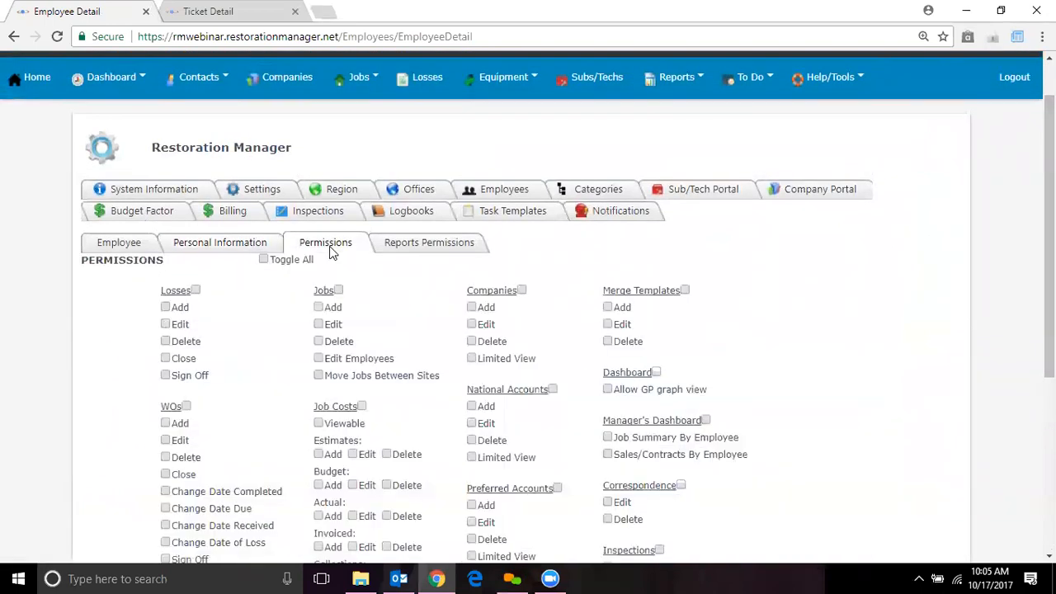
left_click_drag(1049, 198, 1049, 285)
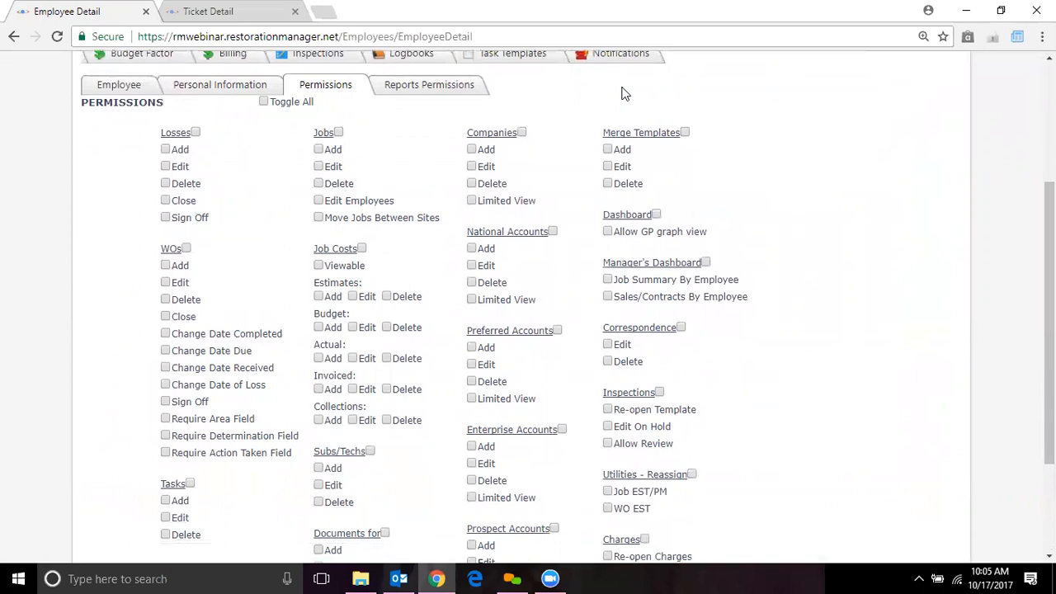
scroll(624, 93, "down", 1)
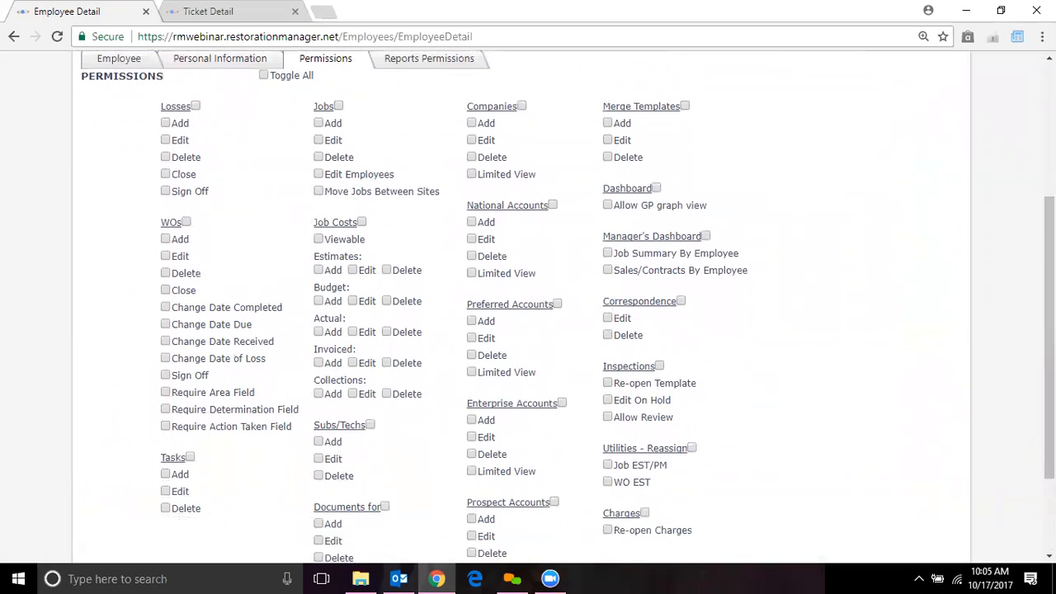
scroll(767, 240, "down", 1)
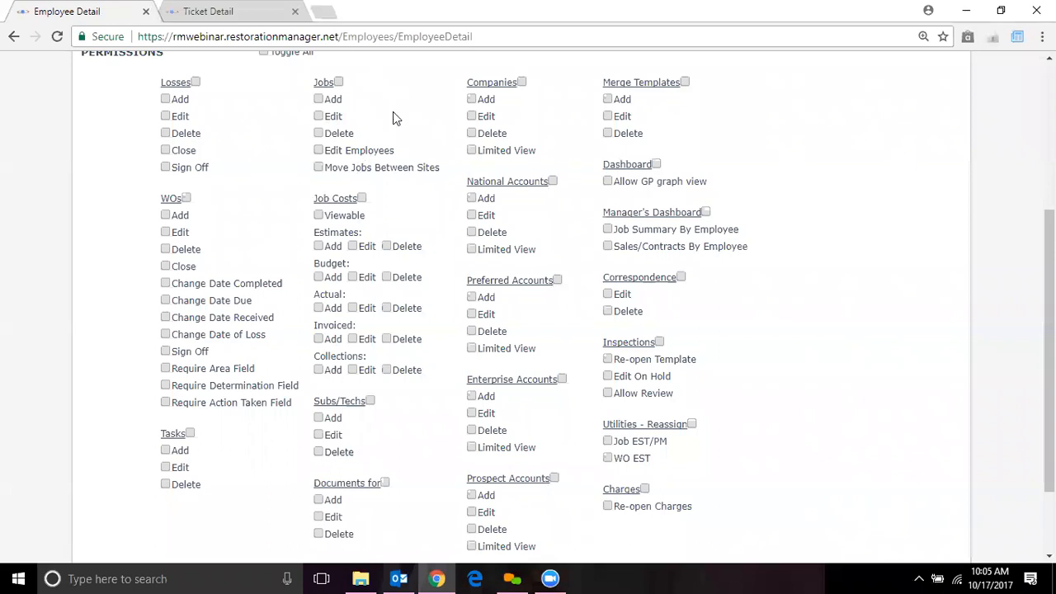
left_click(263, 53)
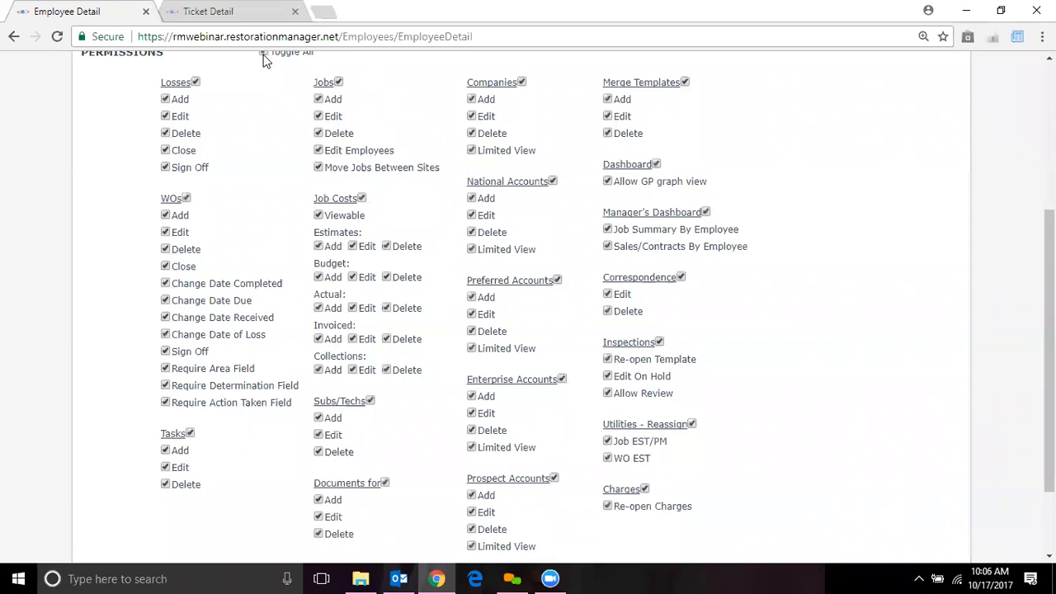
left_click(186, 199)
Untick the National, Preferred and Enterprise Accounts, Merge Templates and Manager's Dashboard permission groups
left_click(553, 182)
left_click(558, 281)
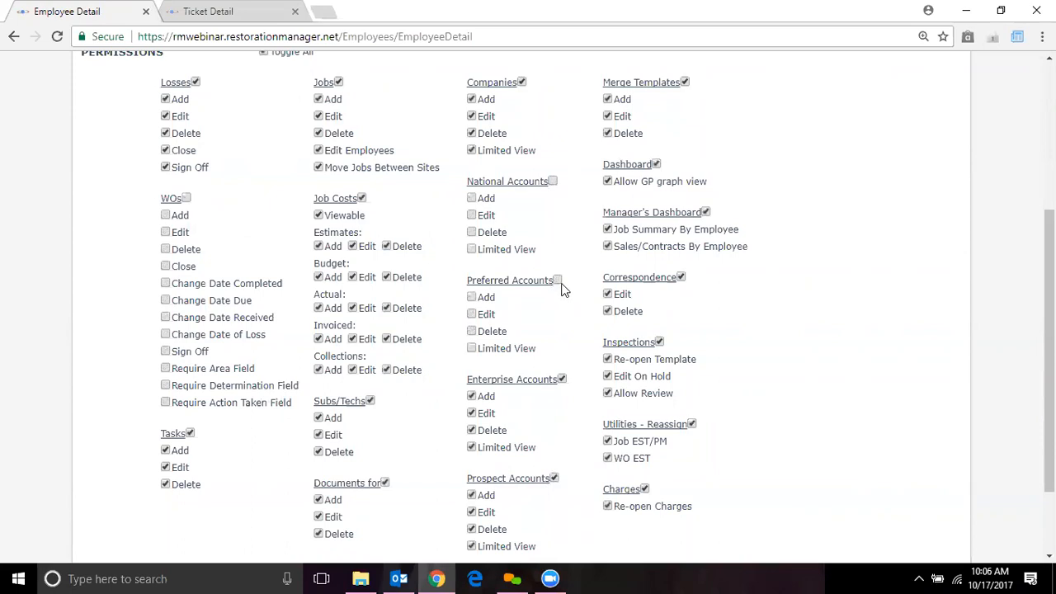
left_click(562, 379)
left_click(685, 82)
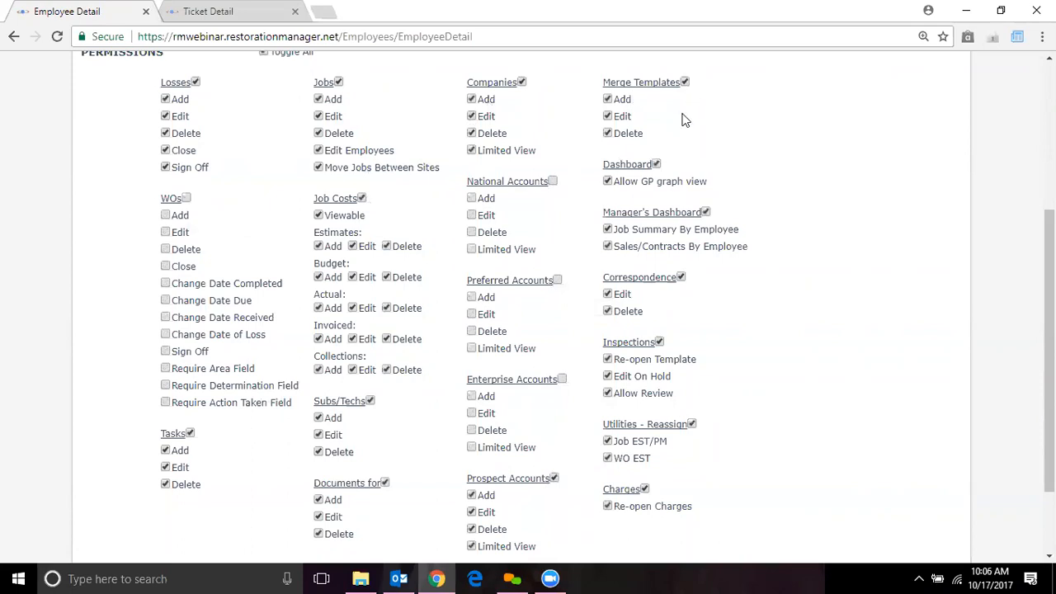
left_click(704, 213)
Keep Inspections ticked, and untick Utilities - Reassign, Charges and Prospect Accounts
left_click(659, 342)
left_click(659, 342)
left_click(688, 423)
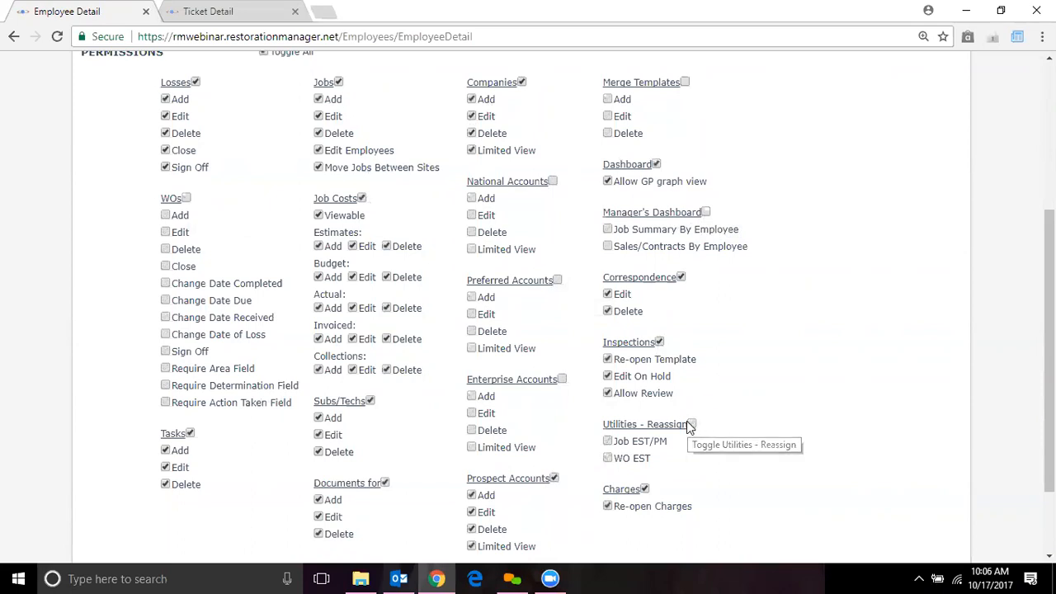
left_click(645, 489)
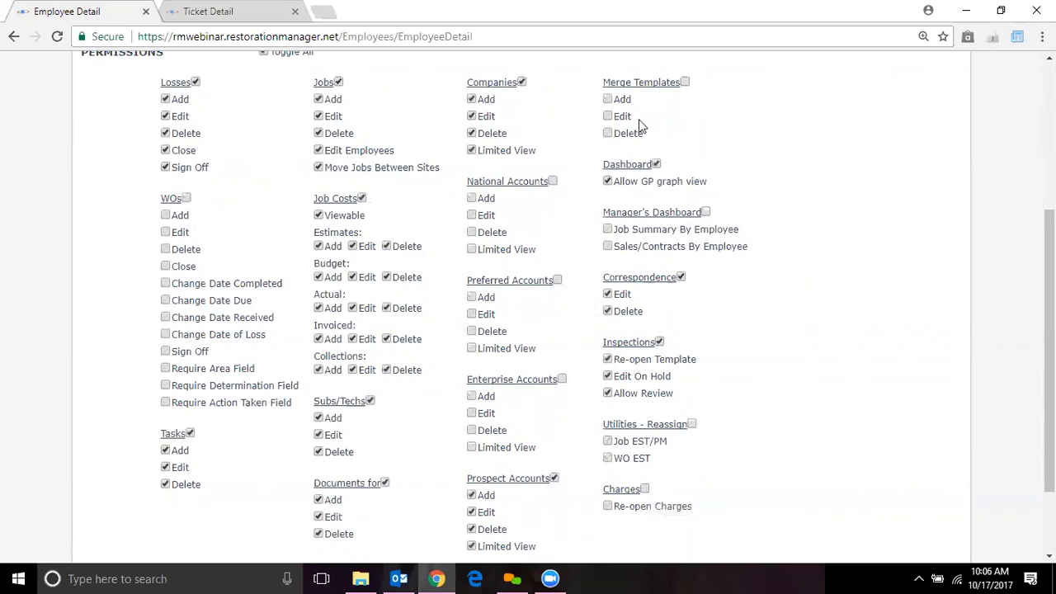
left_click(556, 478)
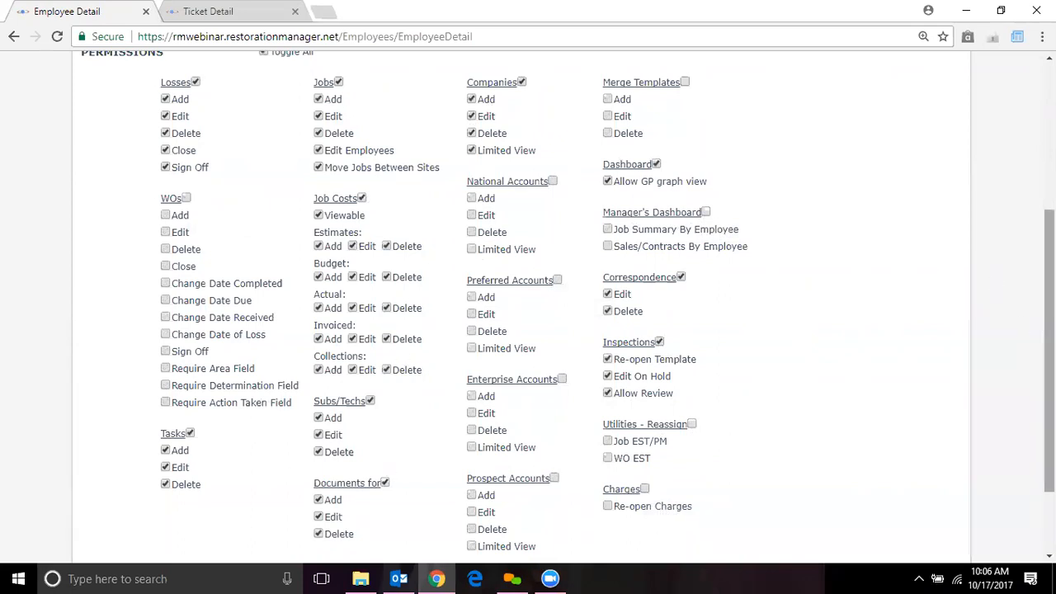
Bring up the Help/Tools choices and scroll through the permissions list
scroll(1050, 346, "up", 3)
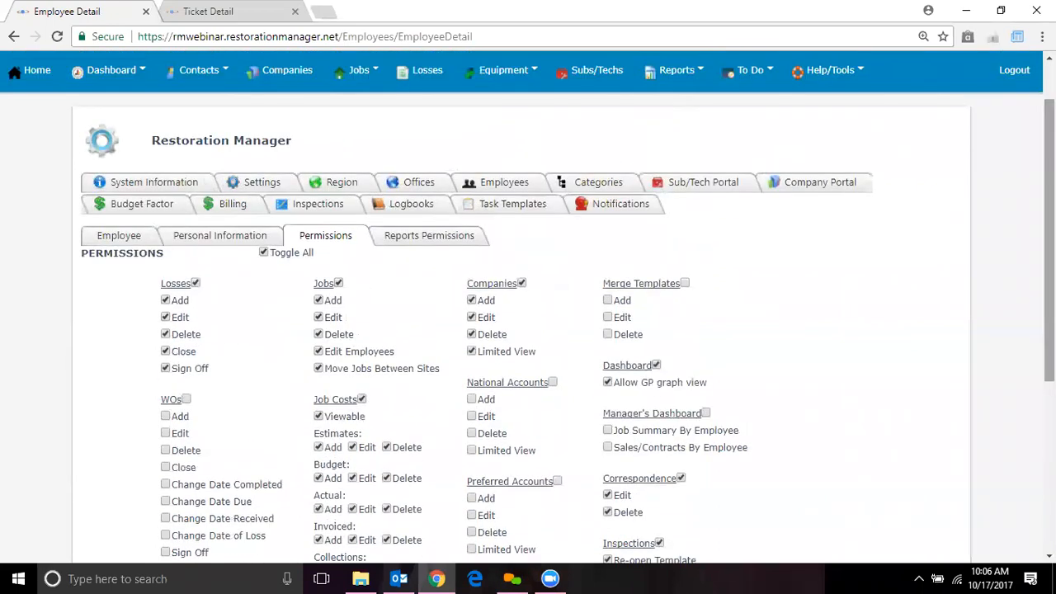
left_click(832, 76)
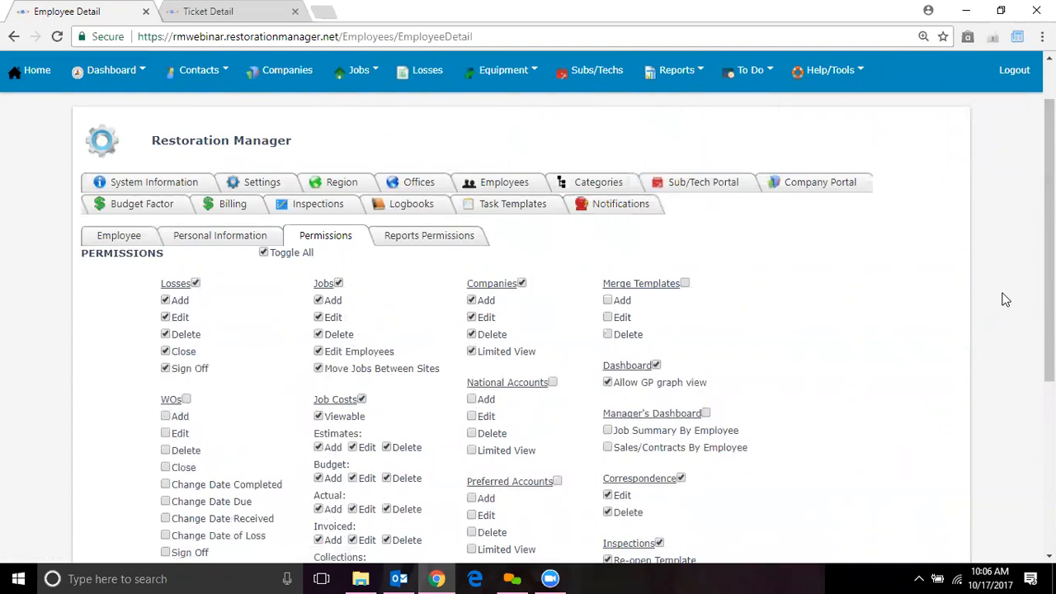
left_click_drag(1049, 260, 1049, 323)
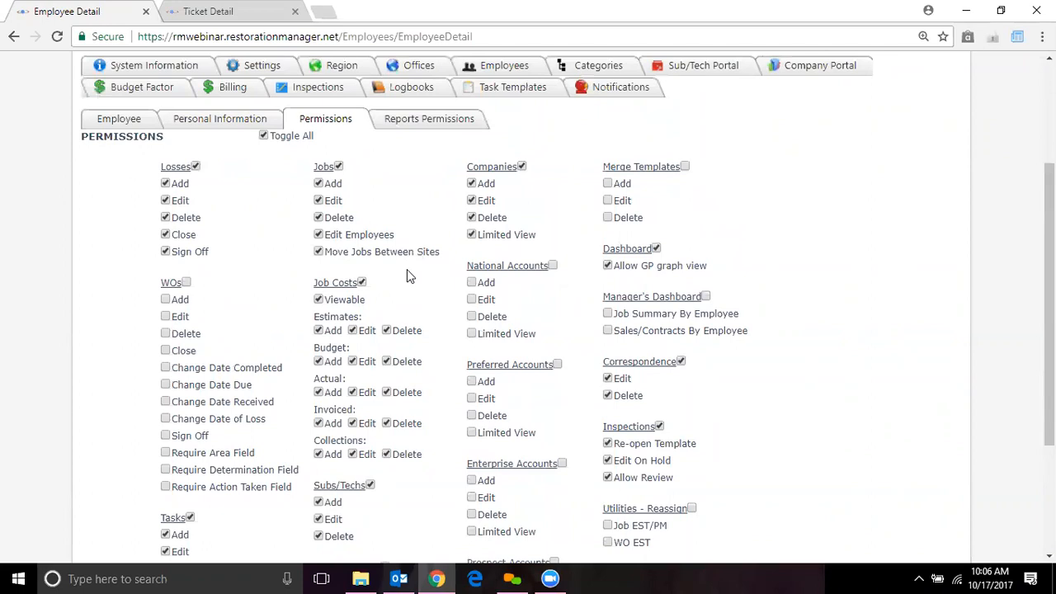
scroll(502, 443, "down", 3)
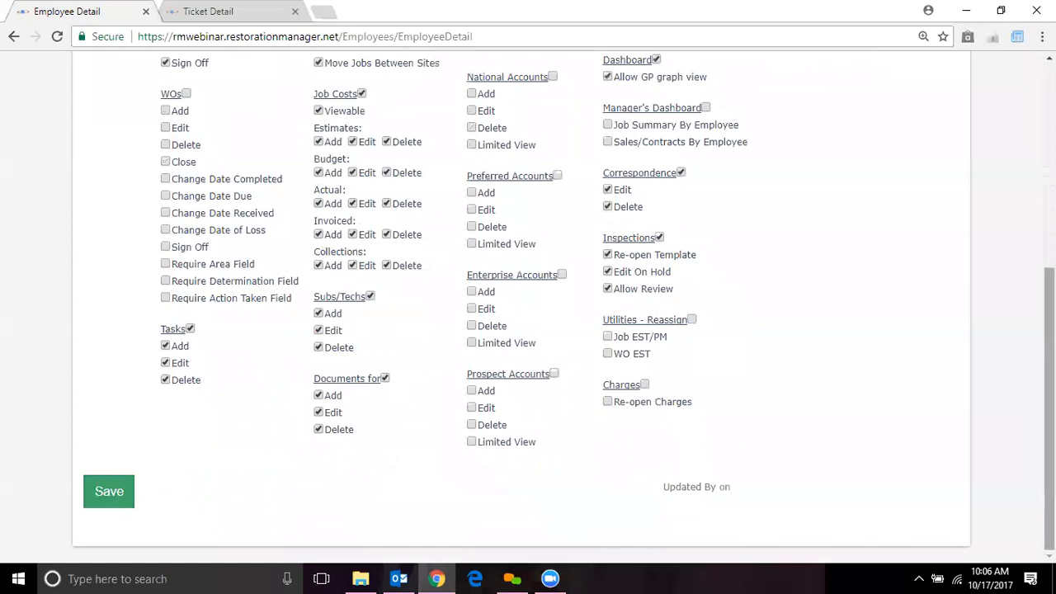
left_click_drag(1049, 472, 1048, 471)
scroll(594, 275, "up", 2)
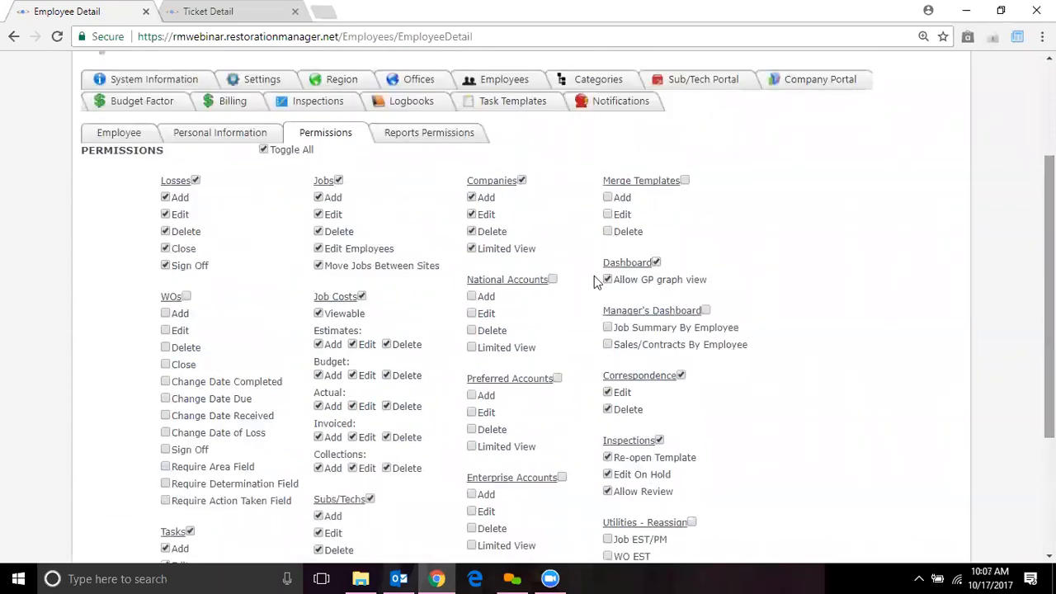
On the Reports Permissions tab, grant every report with Toggle All
left_click(411, 136)
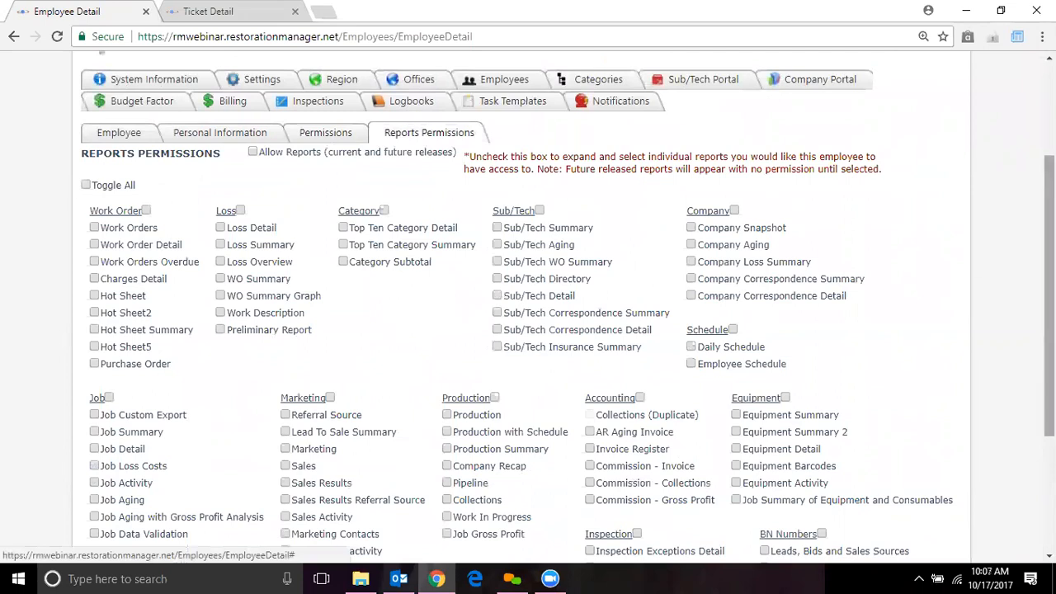
scroll(1049, 330, "down", 2)
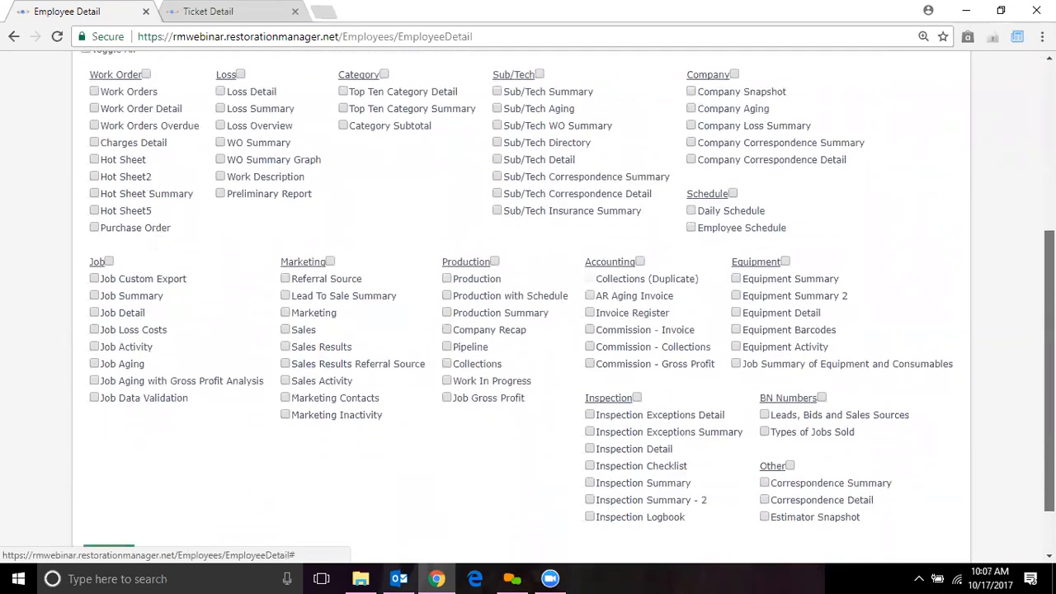
left_click_drag(1049, 371, 1049, 378)
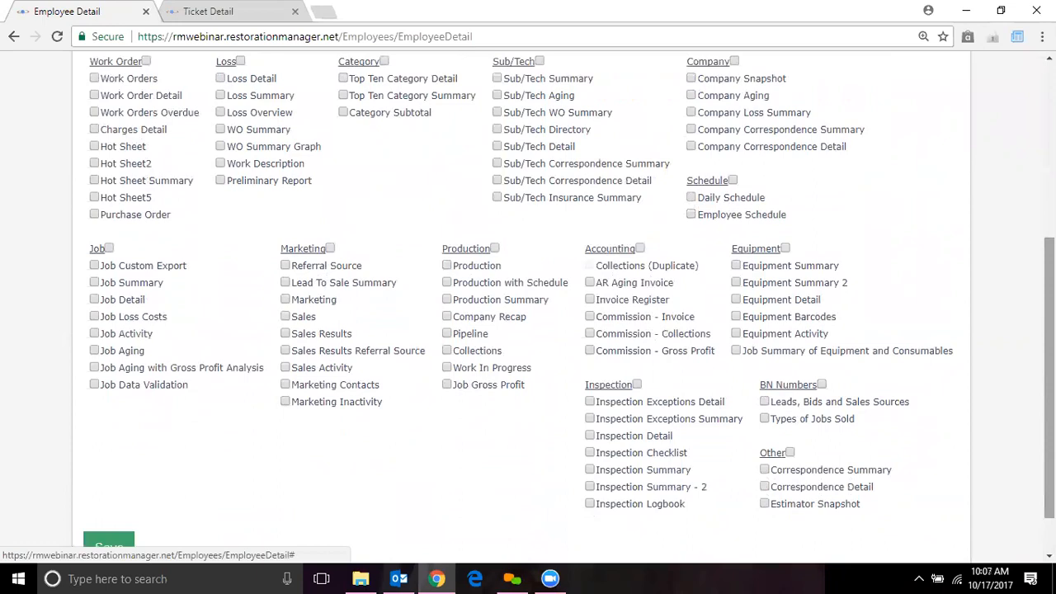
scroll(528, 297, "up", 1)
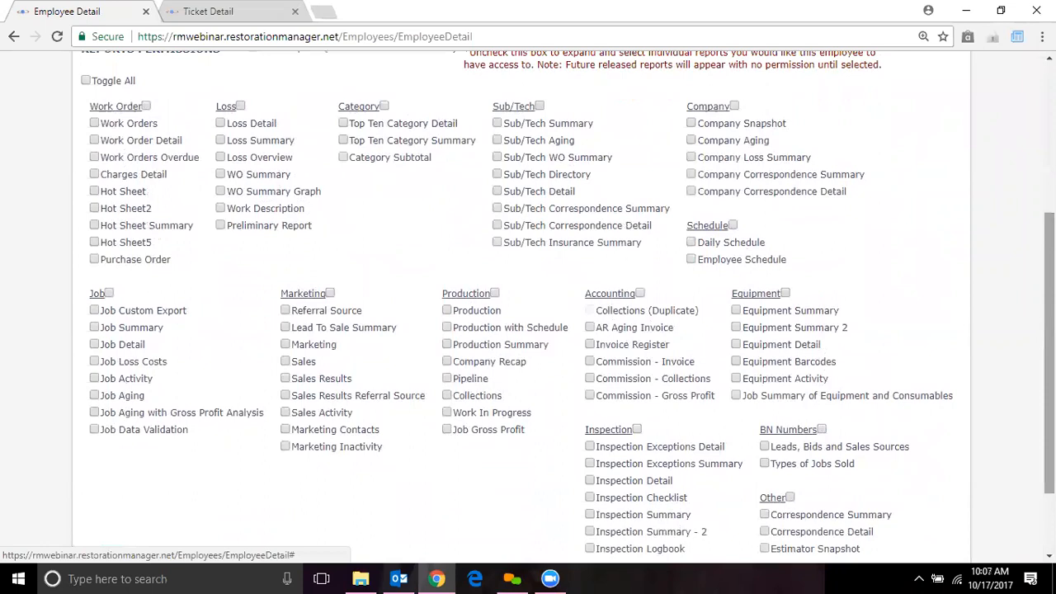
left_click(85, 80)
Clear the Work Order, Marketing, Accounting, Sub/Tech and Schedule report groups
left_click(145, 106)
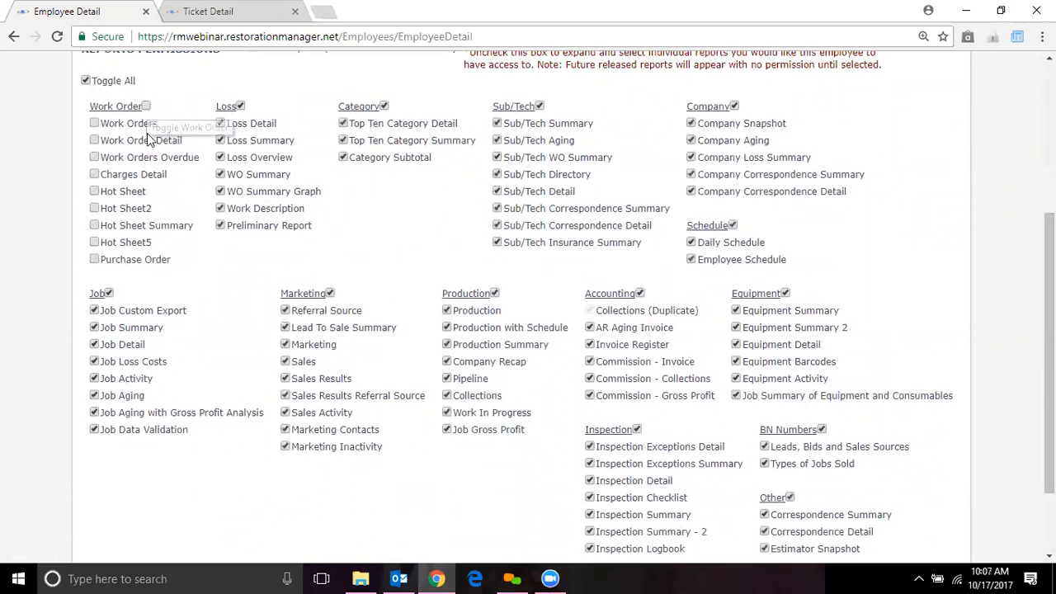
left_click(330, 293)
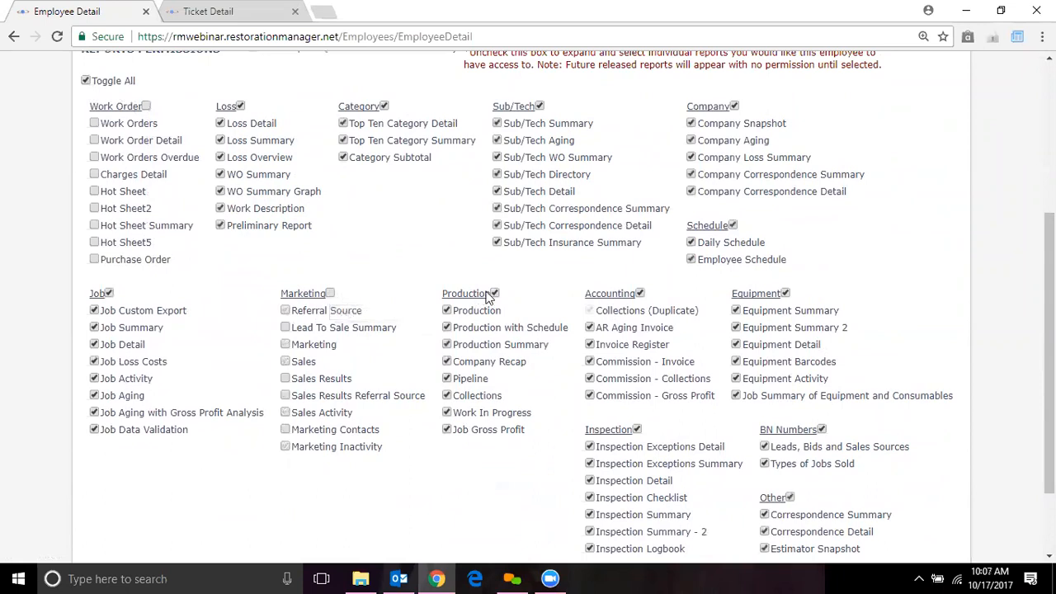
left_click(640, 293)
left_click(540, 107)
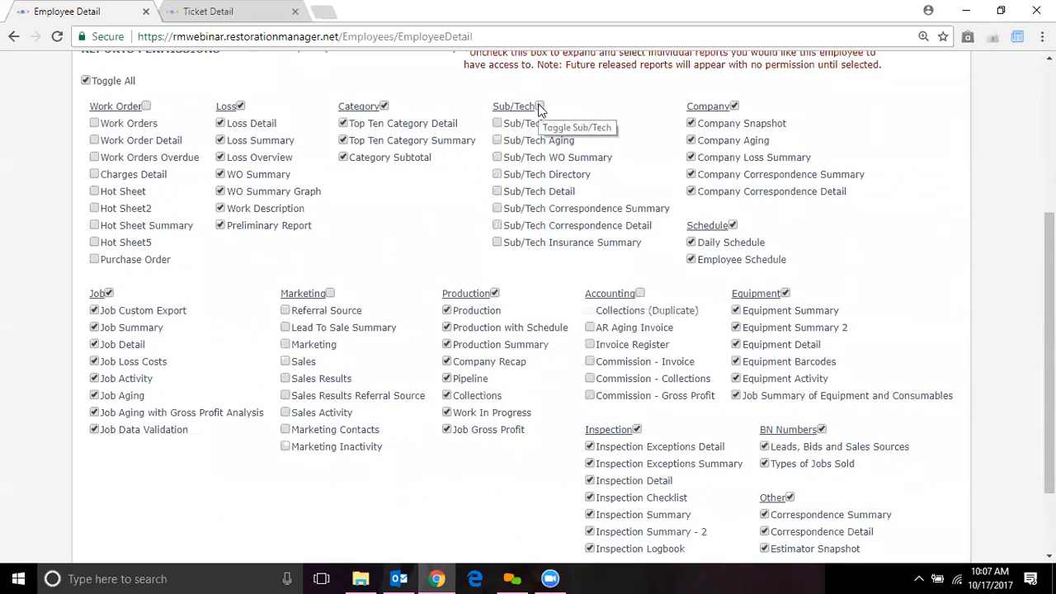
left_click(731, 226)
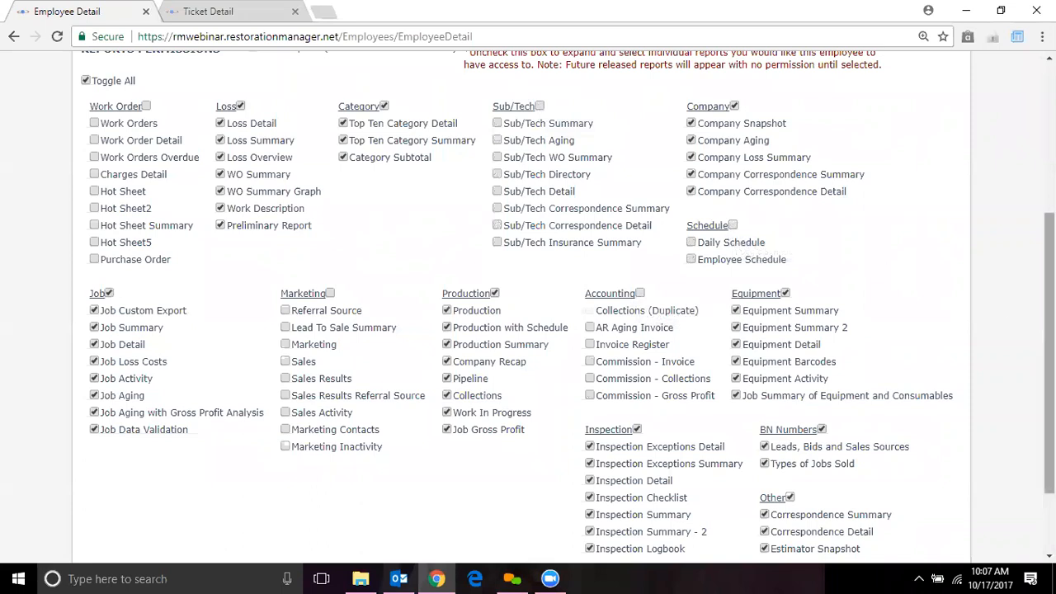
scroll(528, 302, "down", 3)
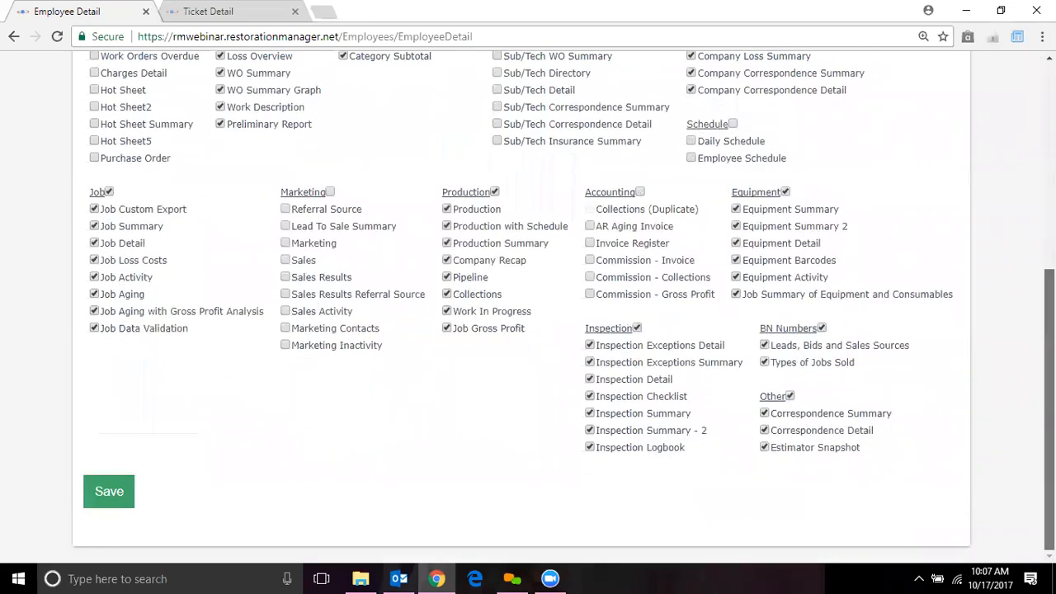
scroll(528, 305, "up", 2)
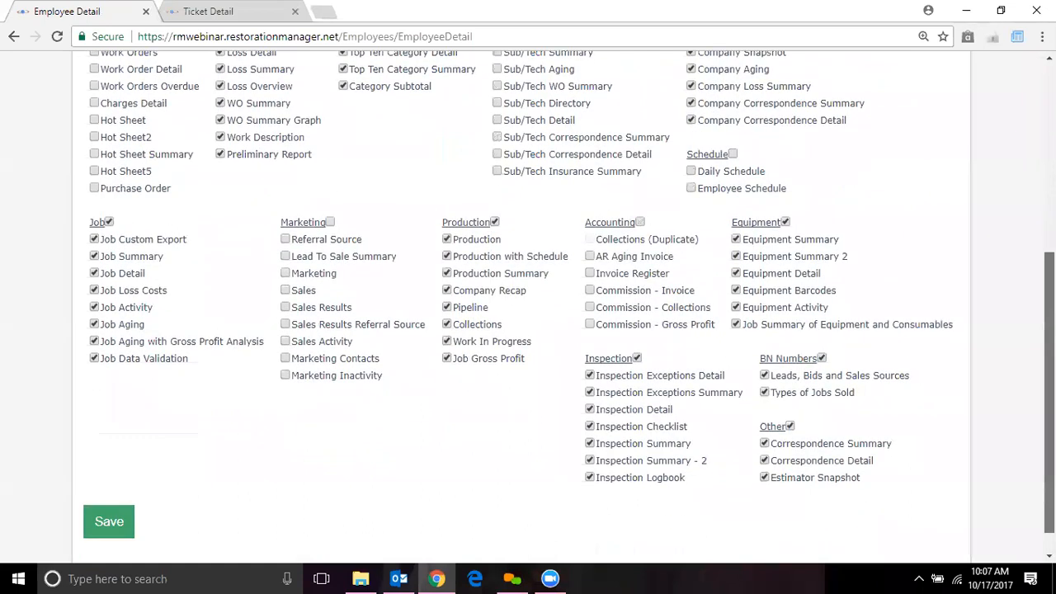
scroll(340, 139, "up", 1)
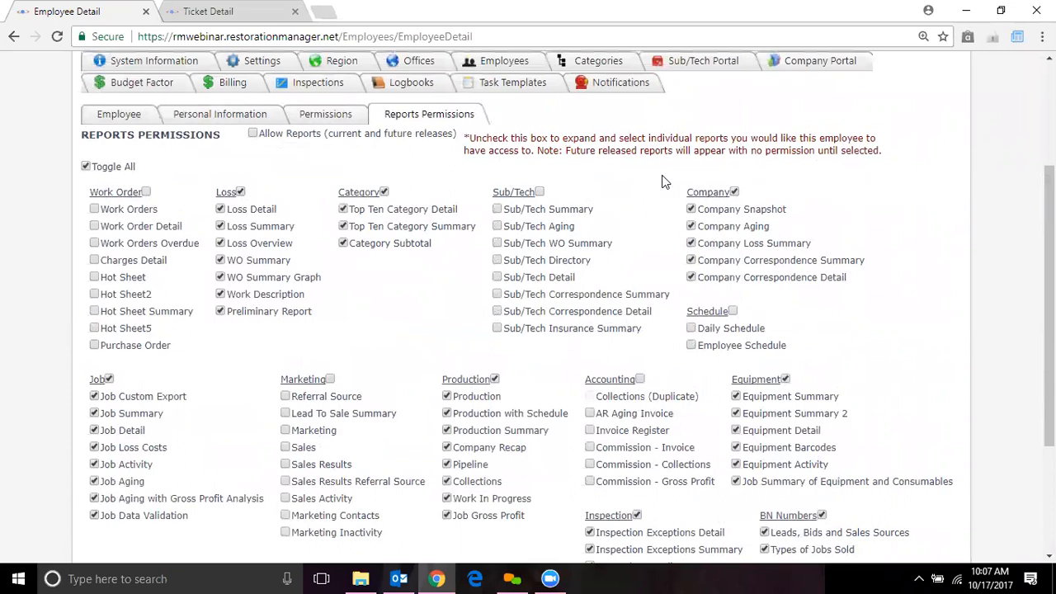
Tick 'Allow Reports (current and future releases)', untick and re-tick it, then save
left_click(253, 136)
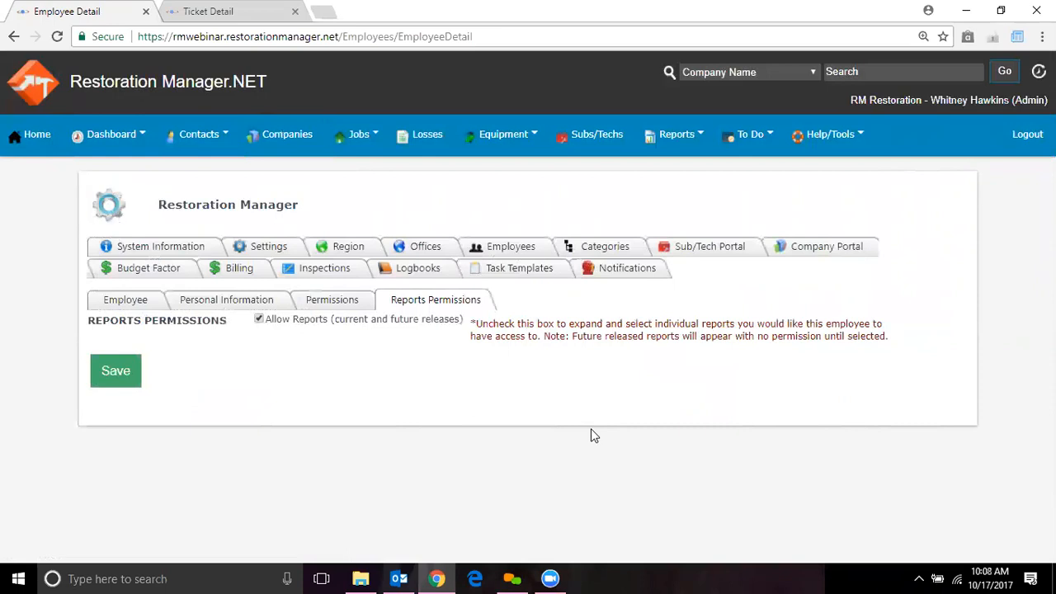
left_click(258, 319)
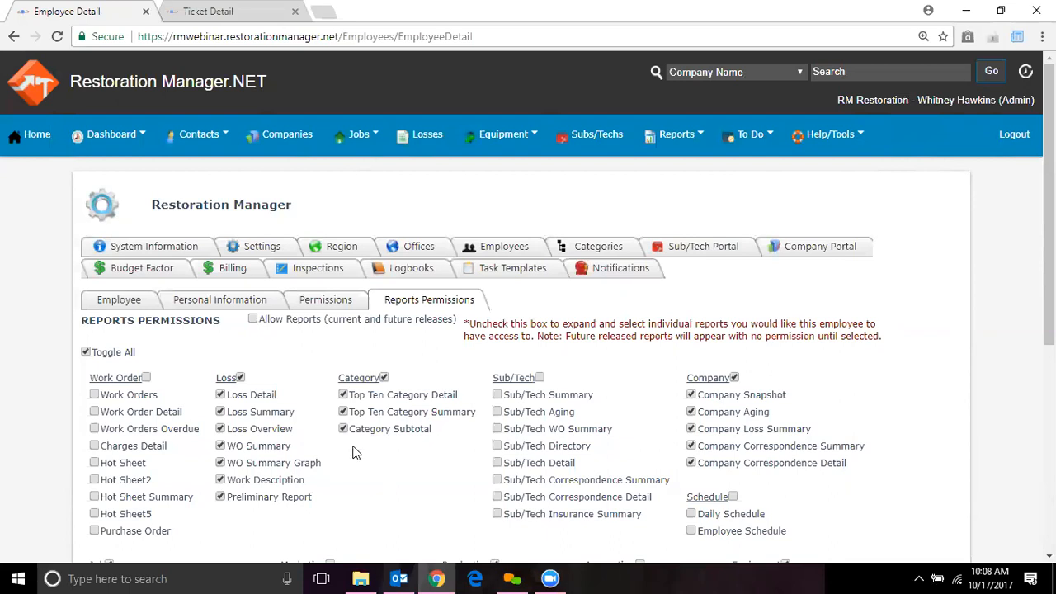
left_click(253, 319)
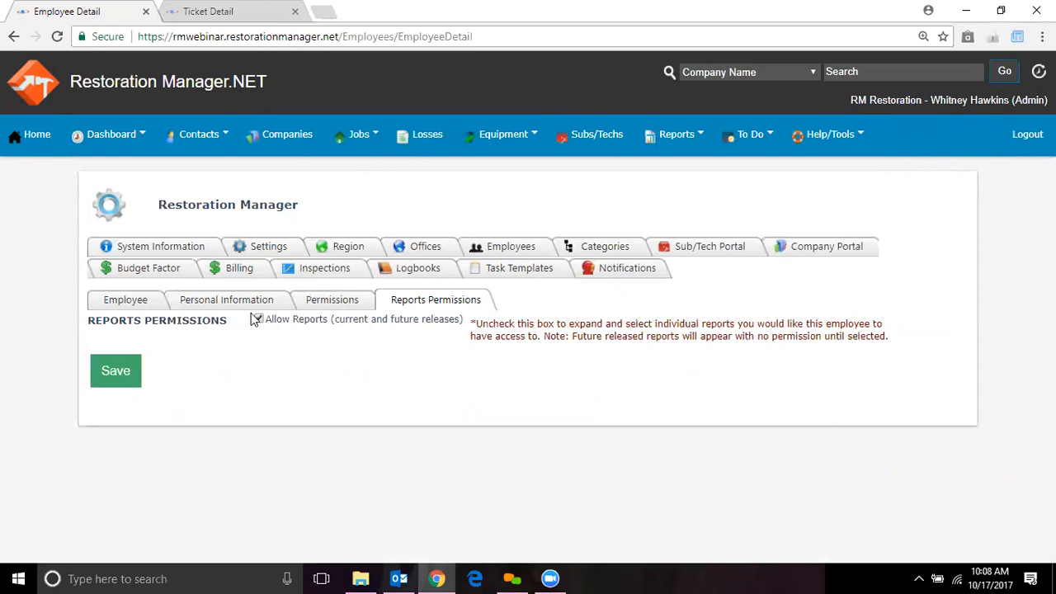
left_click(133, 371)
Return to the Employee tab and scroll through the saved employee record back to the top
left_click(123, 302)
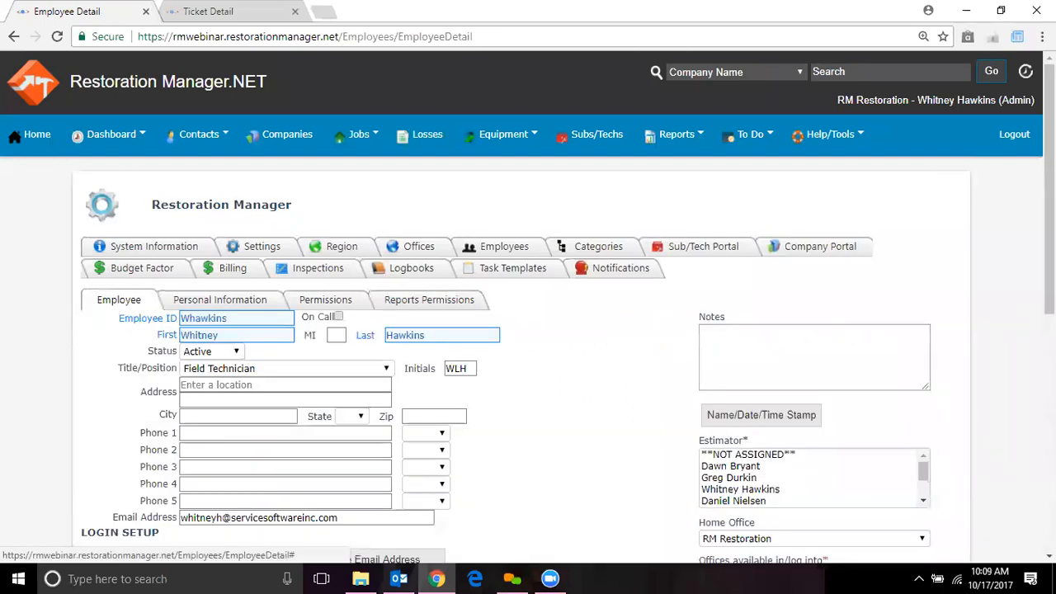
scroll(528, 330, "down", 2)
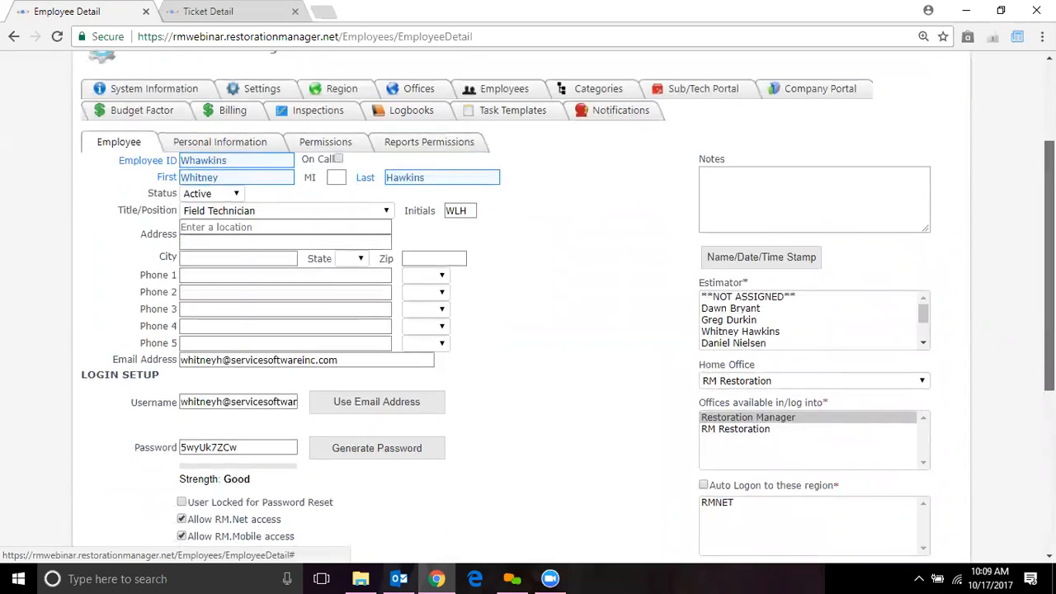
scroll(854, 152, "up", 2)
Open Restoration Manager.NET University from Help/Tools, then Training Documents > Administrator
mouse_move(829, 137)
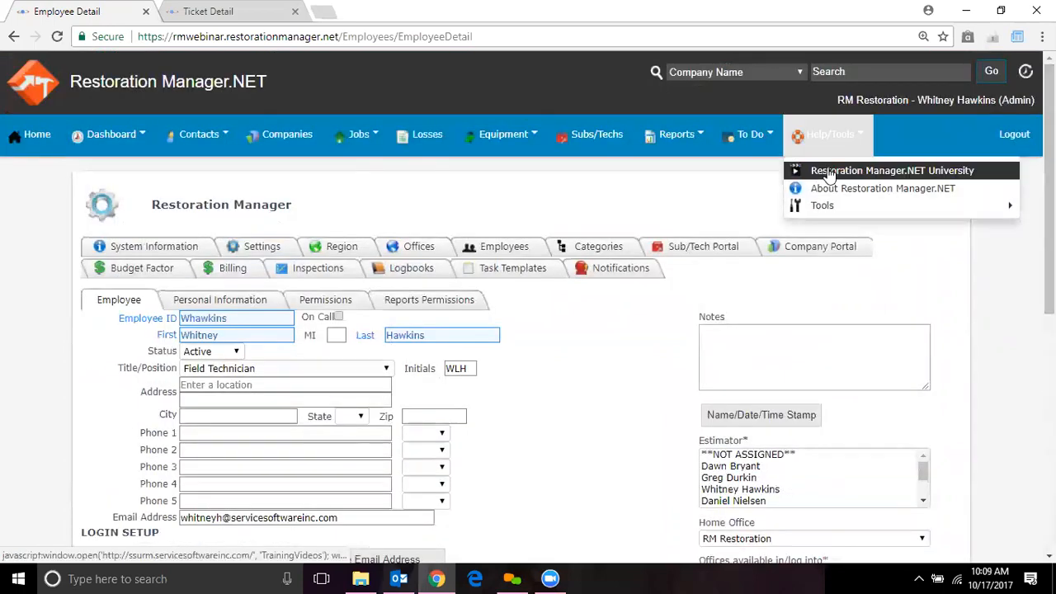
left_click(831, 171)
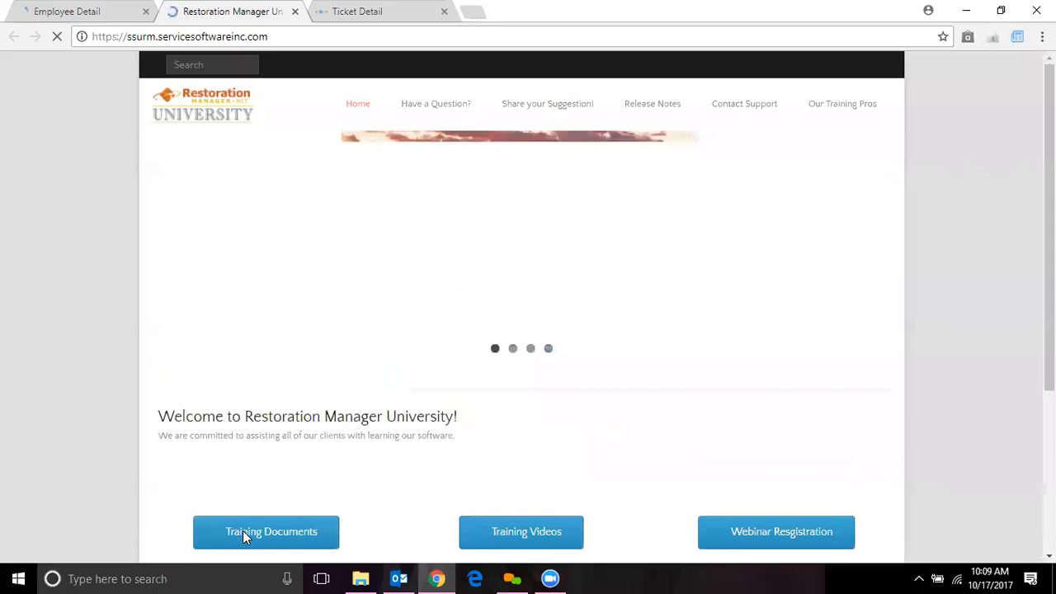
left_click(245, 537)
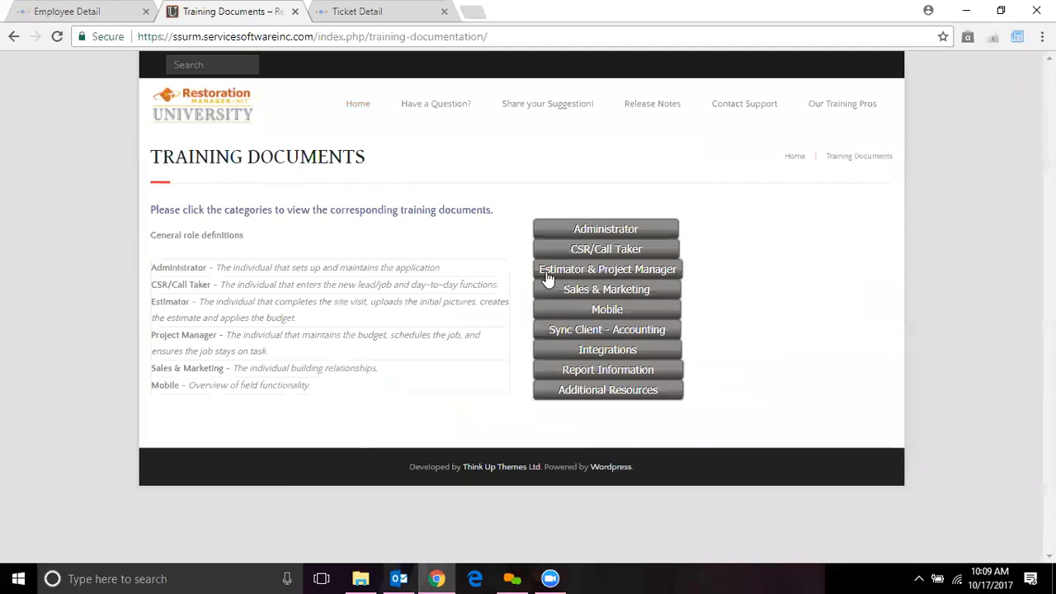
left_click(605, 231)
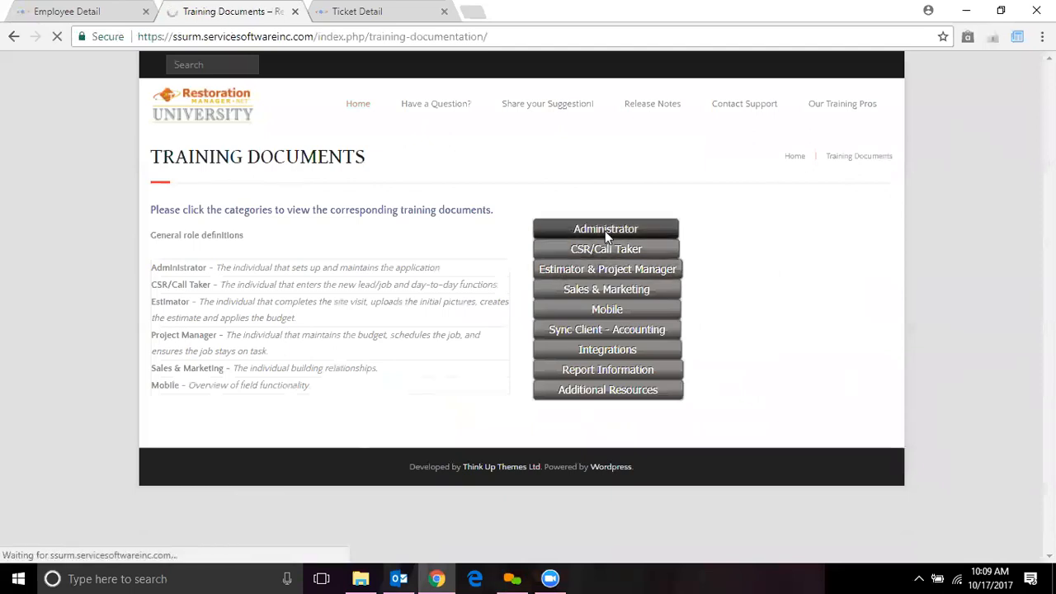